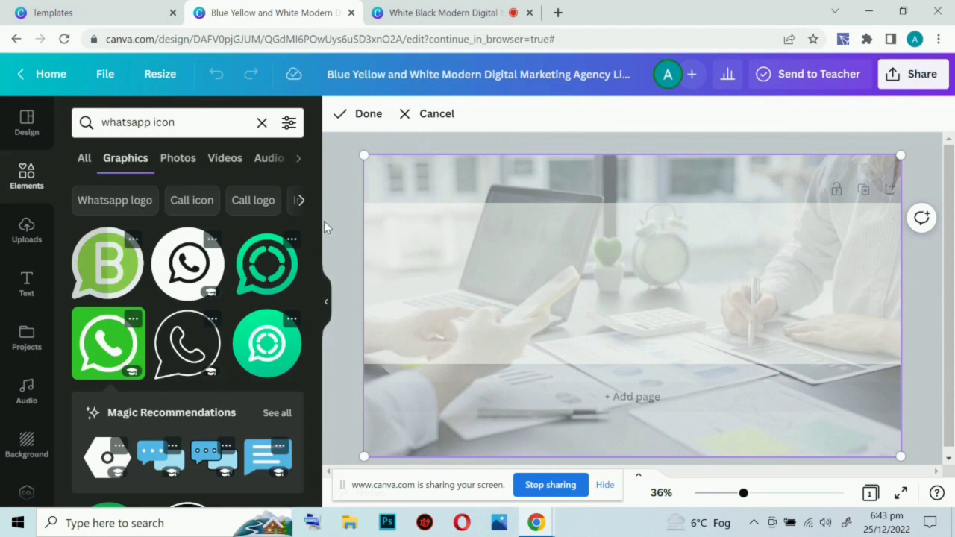
Accept the background image placement on the first page and add a blank second page.
key(Return)
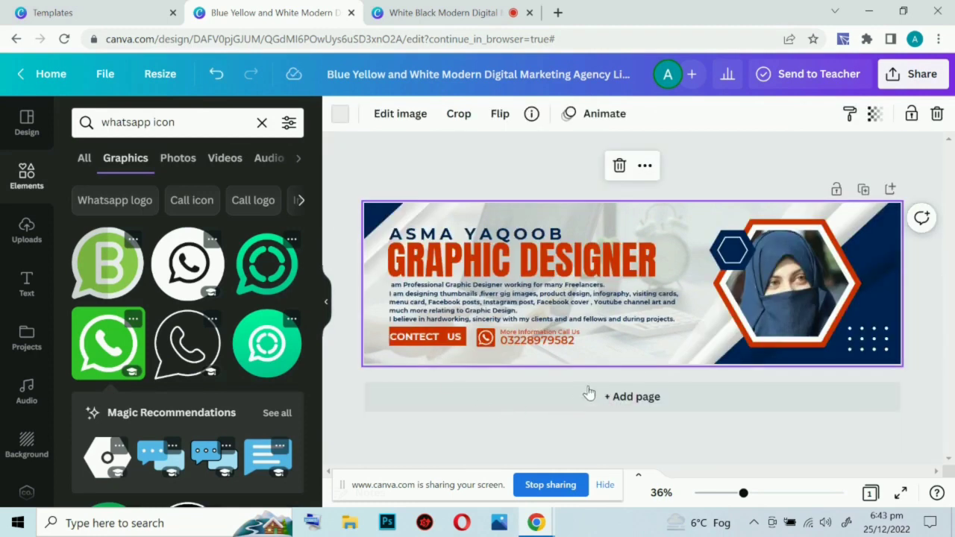
click(637, 396)
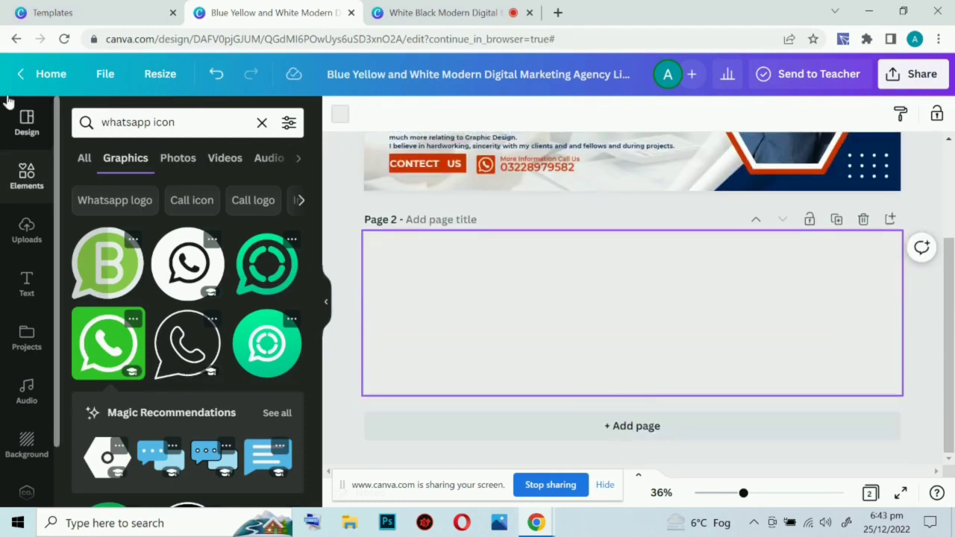
Browse the LinkedIn cover templates and apply the blue "Digital Marketing" design with the circular portrait to page 2.
click(26, 120)
scroll(248, 385, down, 2)
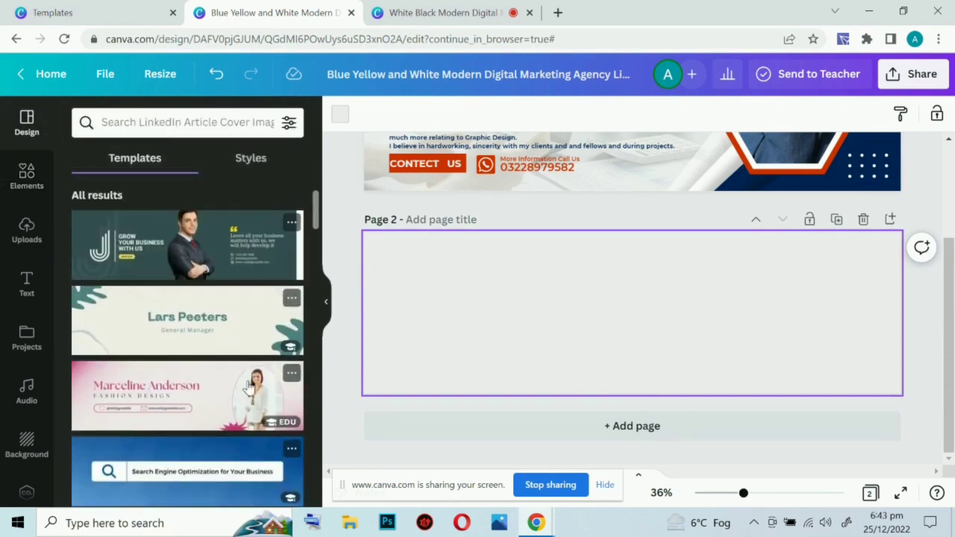
scroll(198, 394, down, 1)
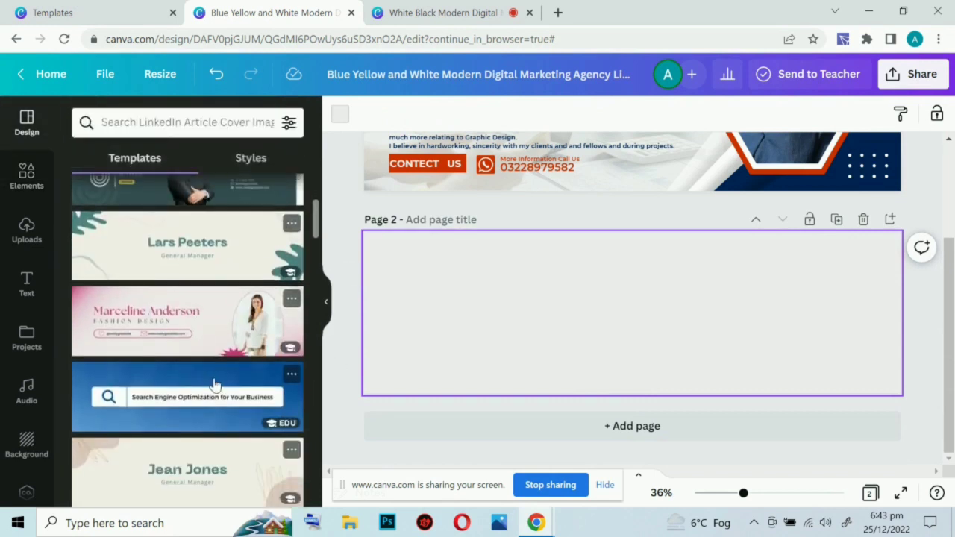
scroll(215, 385, up, 1)
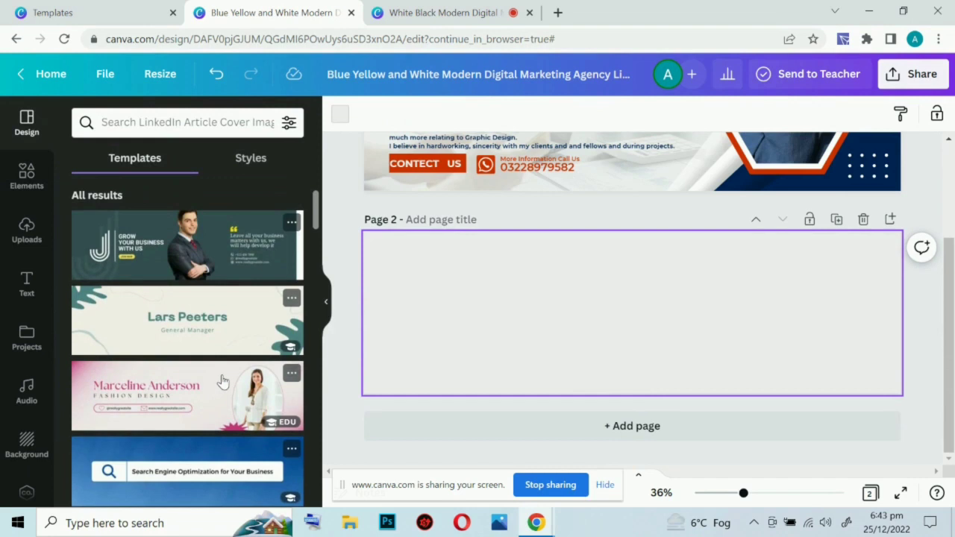
scroll(224, 380, down, 2)
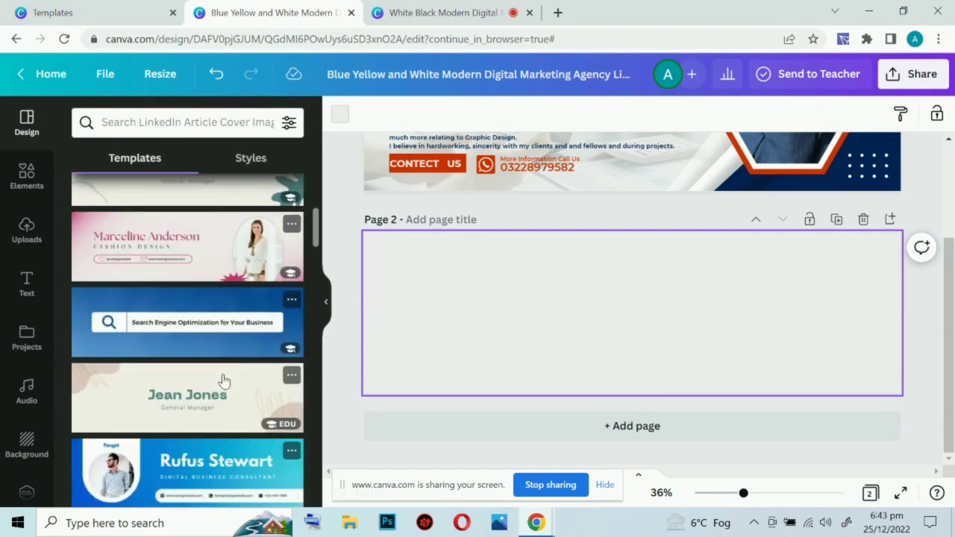
scroll(222, 380, down, 2)
scroll(224, 380, down, 2)
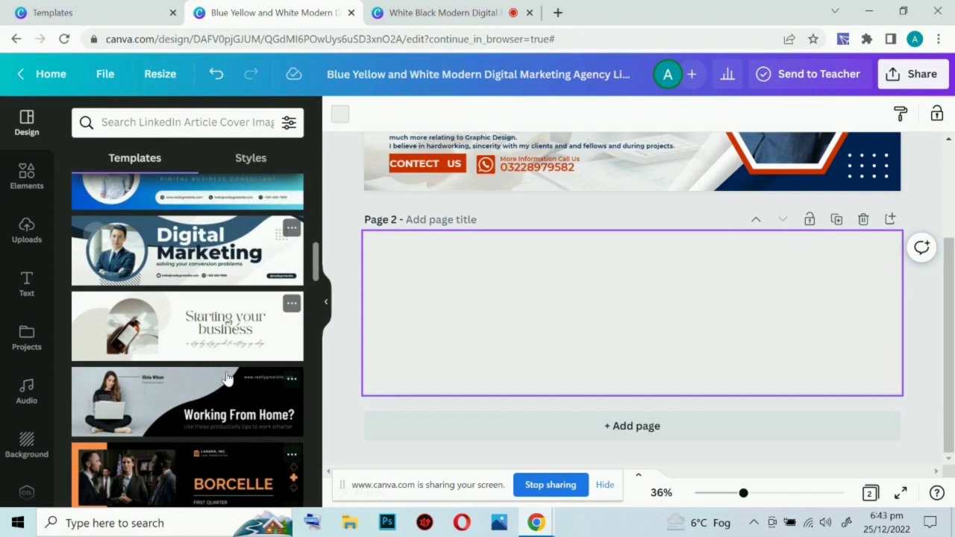
scroll(229, 378, down, 4)
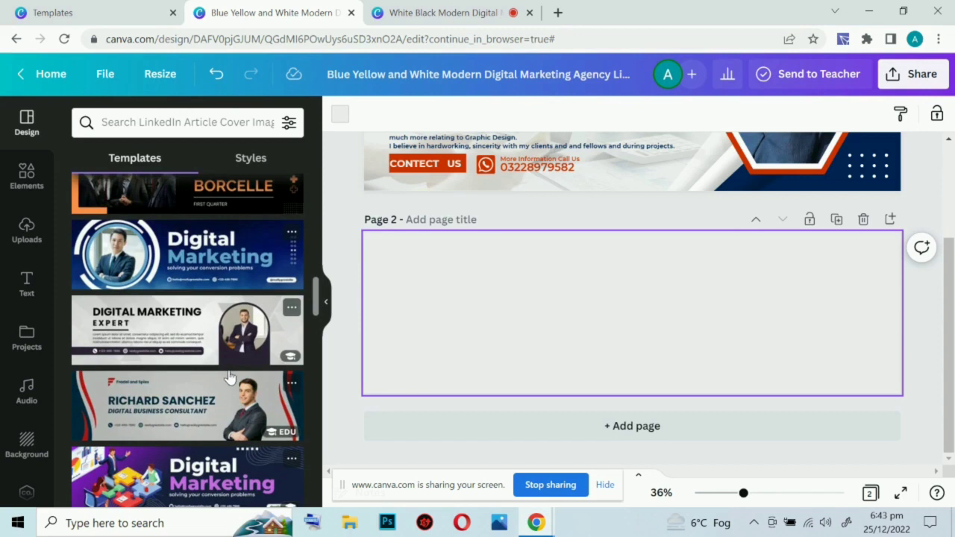
scroll(230, 379, down, 1)
scroll(230, 378, down, 4)
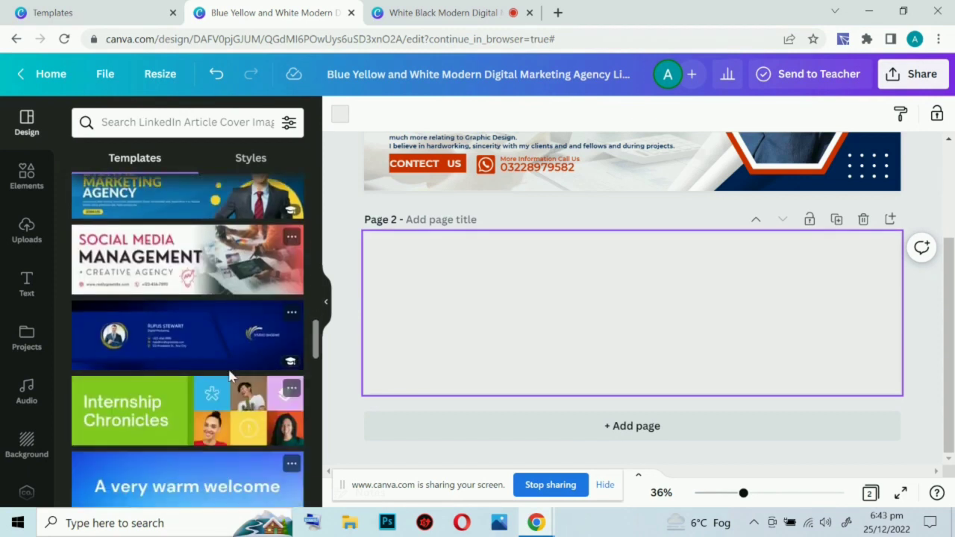
scroll(230, 378, down, 1)
scroll(230, 377, up, 5)
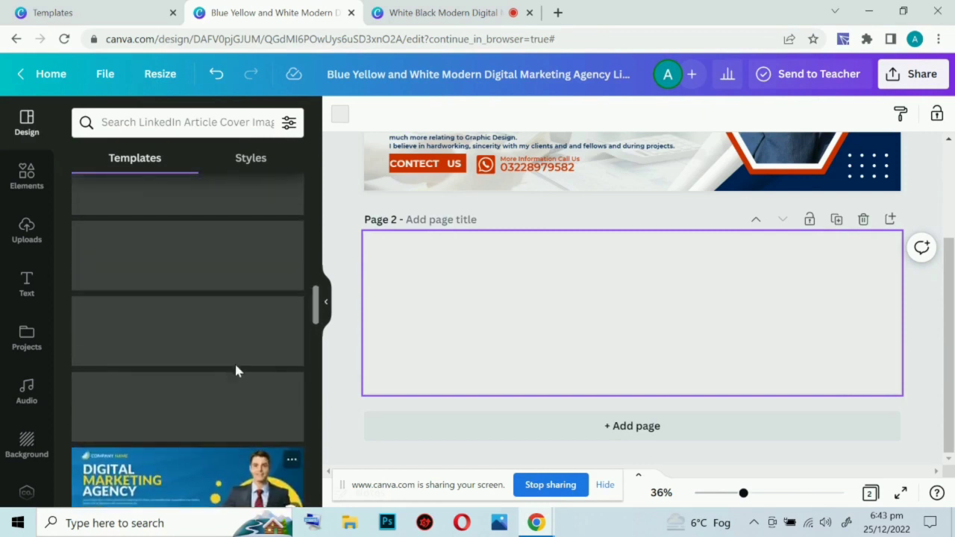
click(228, 277)
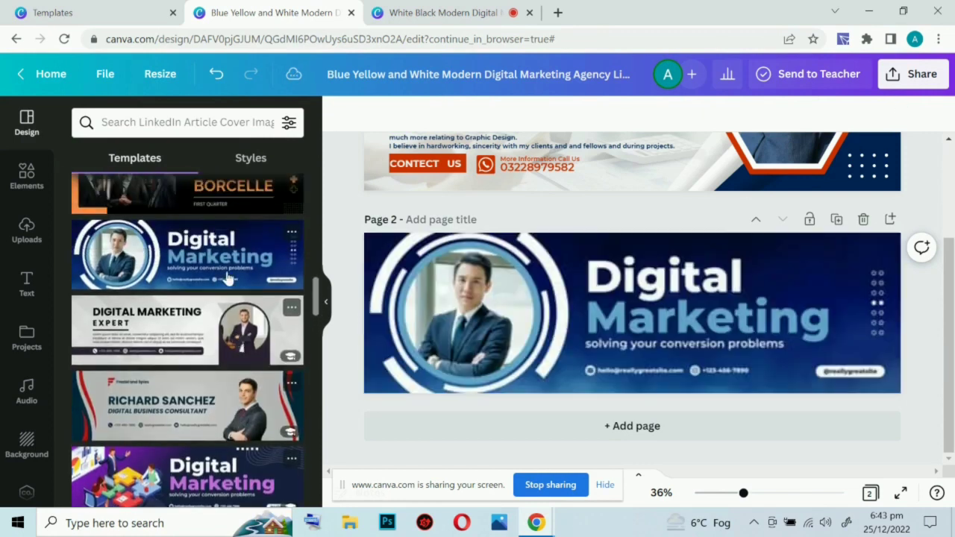
Replace the headline word "Digital" on page 2 with the person's first name and set it in uppercase.
click(746, 329)
click(708, 299)
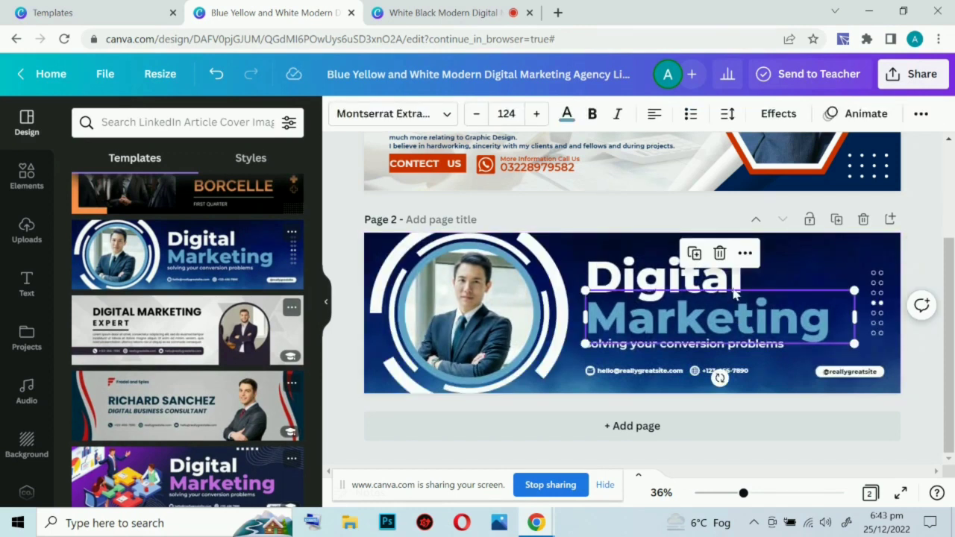
double_click(742, 282)
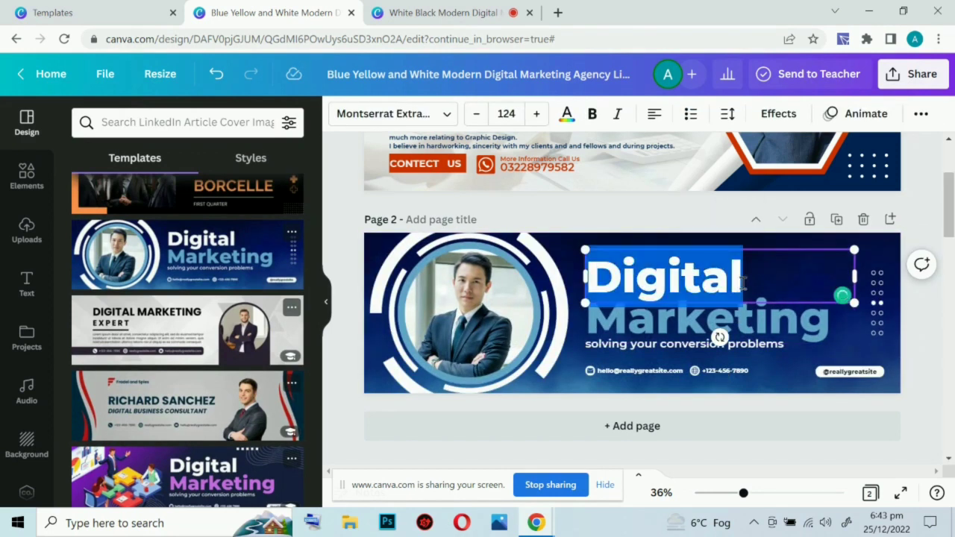
text(jum)
key(BackSpace)
text(naid)
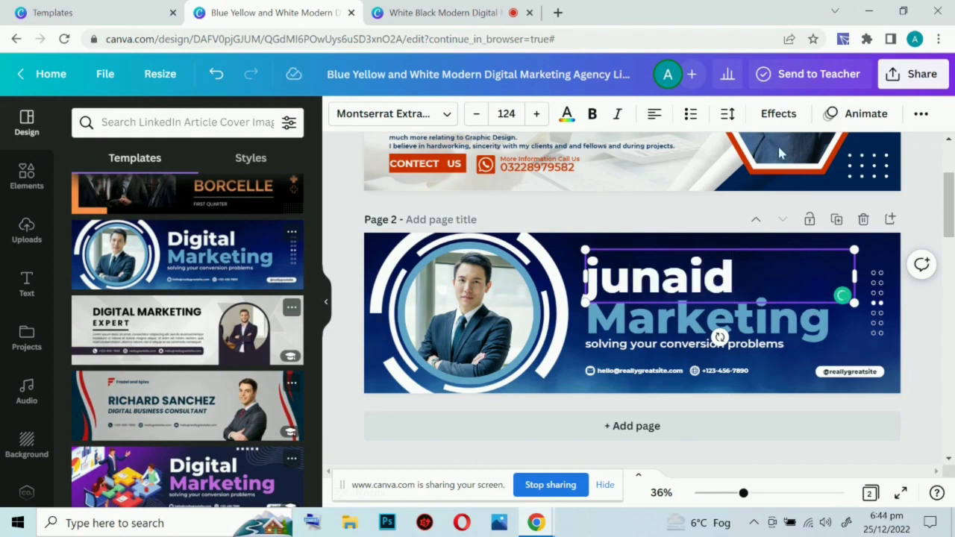
click(925, 118)
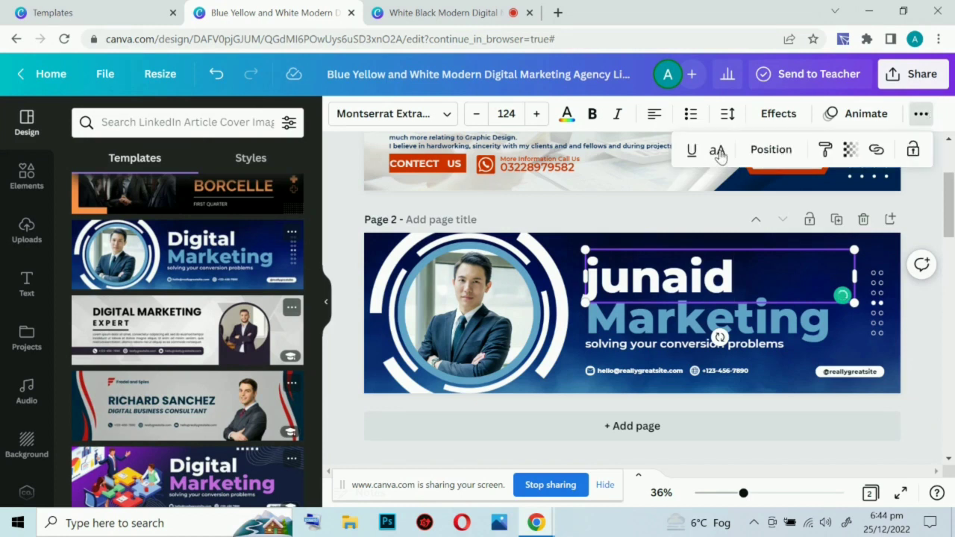
click(717, 150)
click(845, 297)
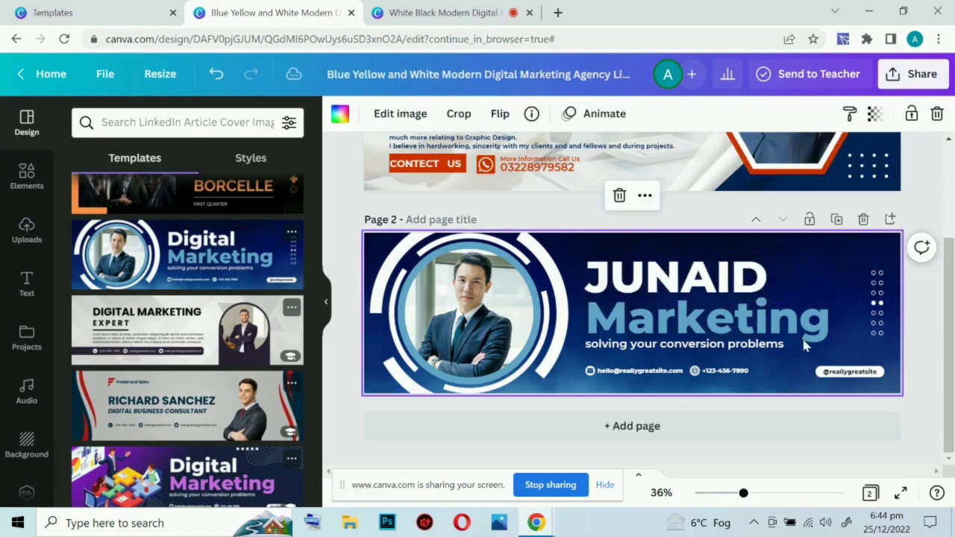
Replace the headline word "Marketing" with "developer" and set it in uppercase.
click(811, 322)
click(835, 336)
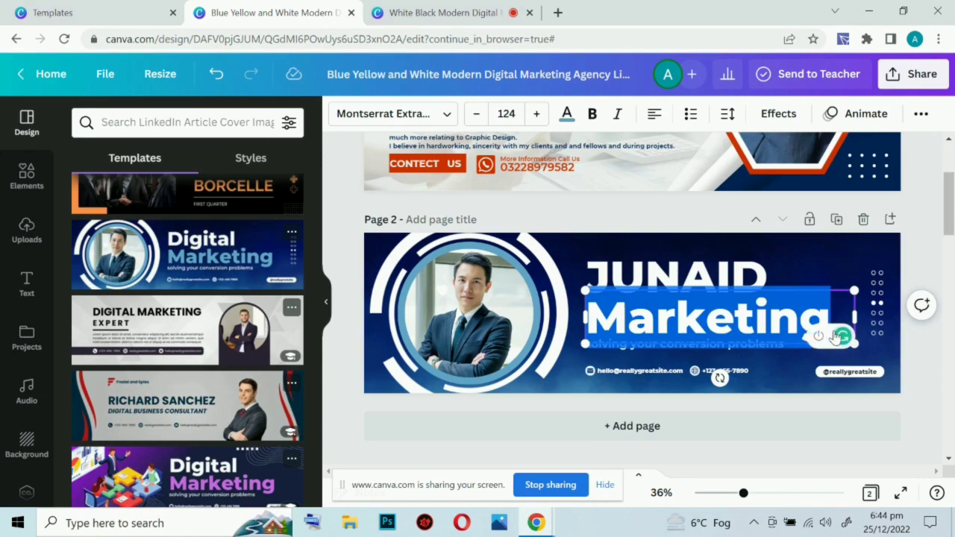
text(de)
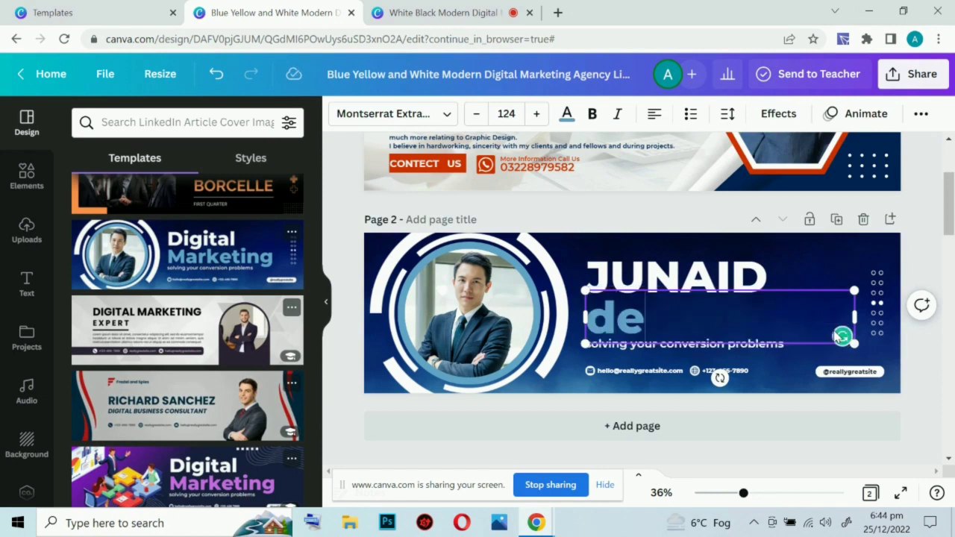
text(vel)
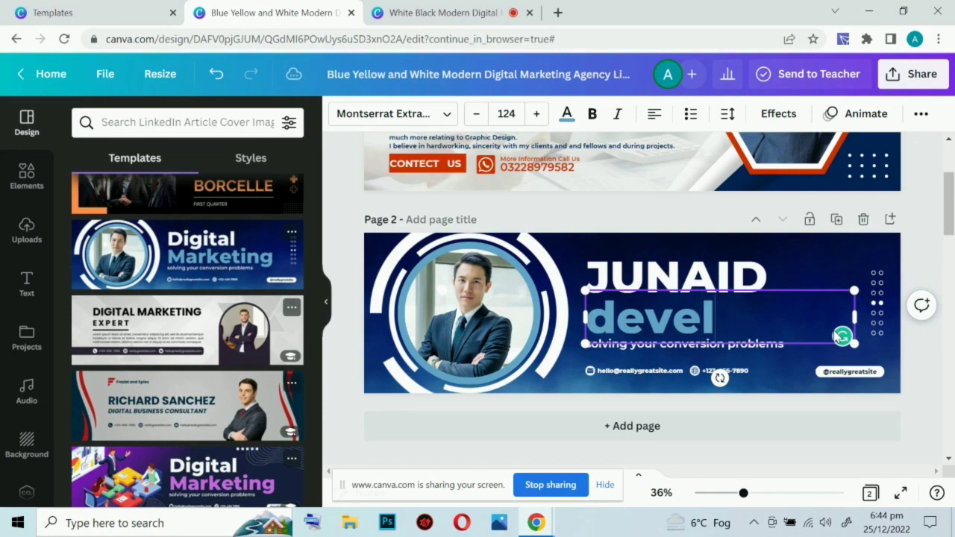
text(oper)
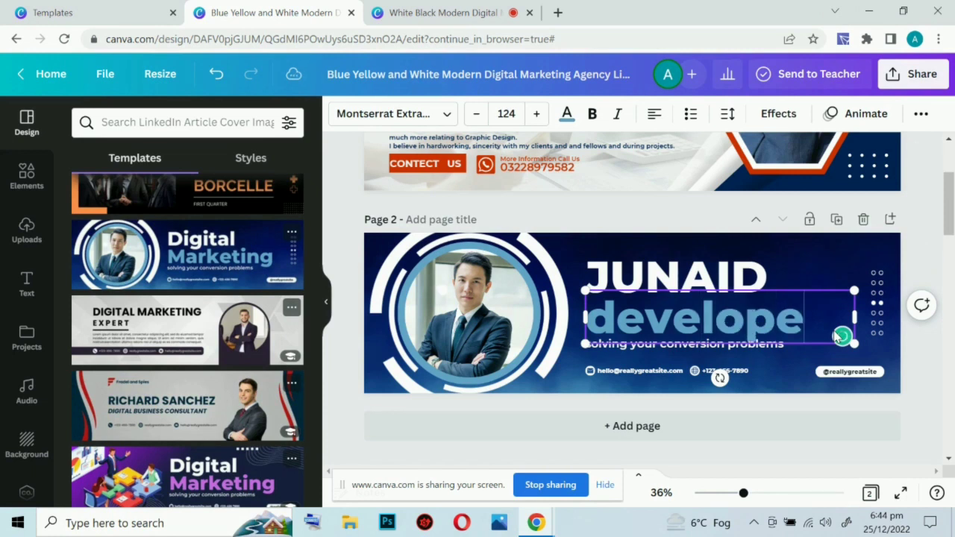
click(920, 113)
click(716, 151)
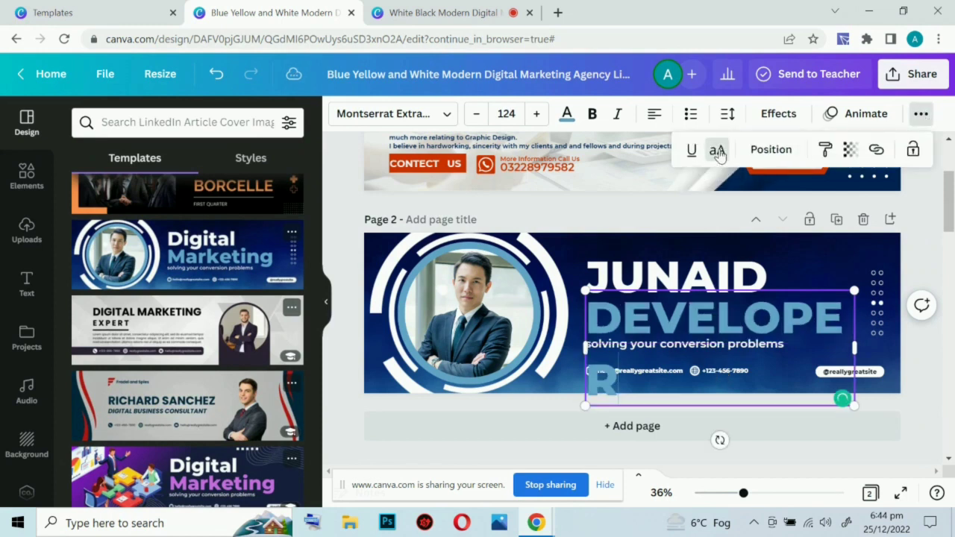
Fit DEVELOPER on one line at font size 115 and shift it slightly to line up under the name.
drag(855, 346, 881, 338)
drag(878, 289, 860, 294)
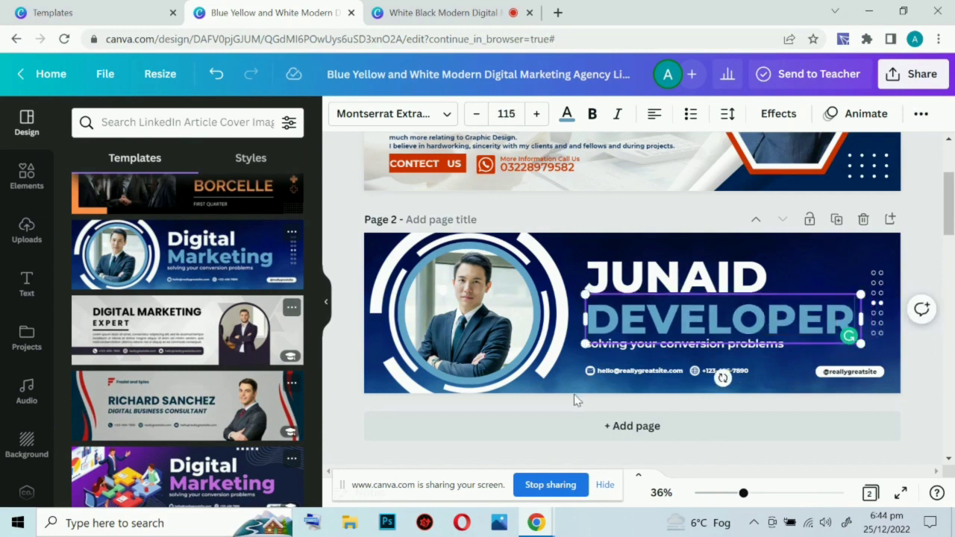
click(588, 373)
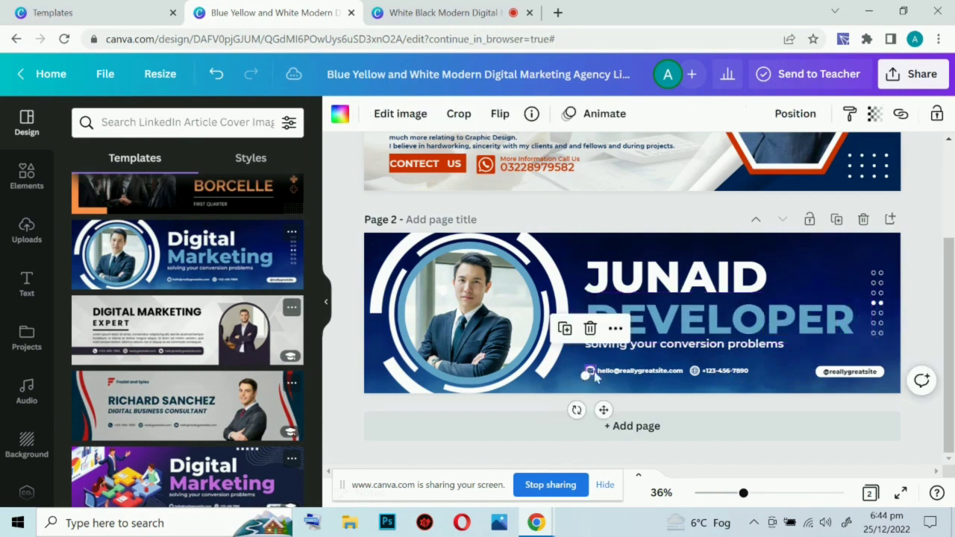
click(727, 325)
drag(725, 324, 722, 321)
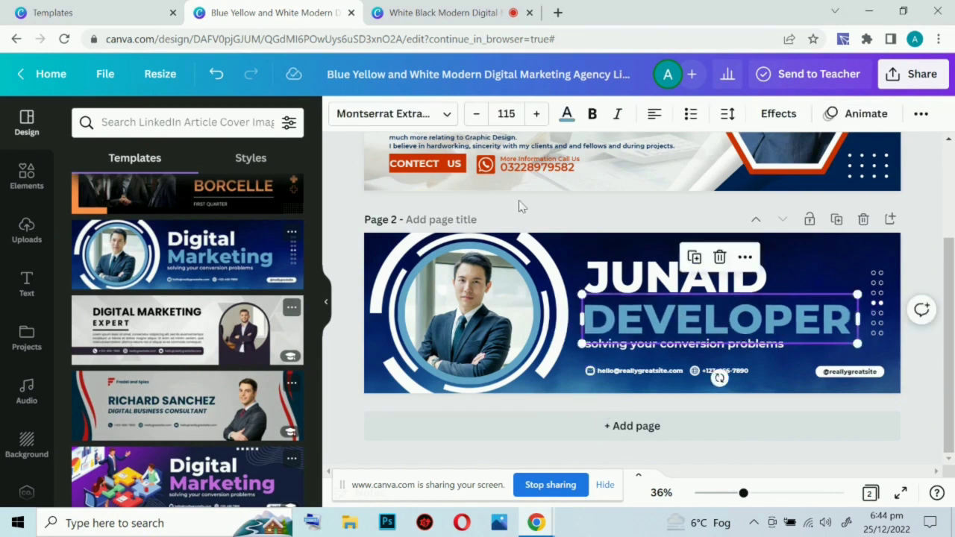
Recolour the DEVELOPER text white and deselect it.
click(567, 114)
click(167, 232)
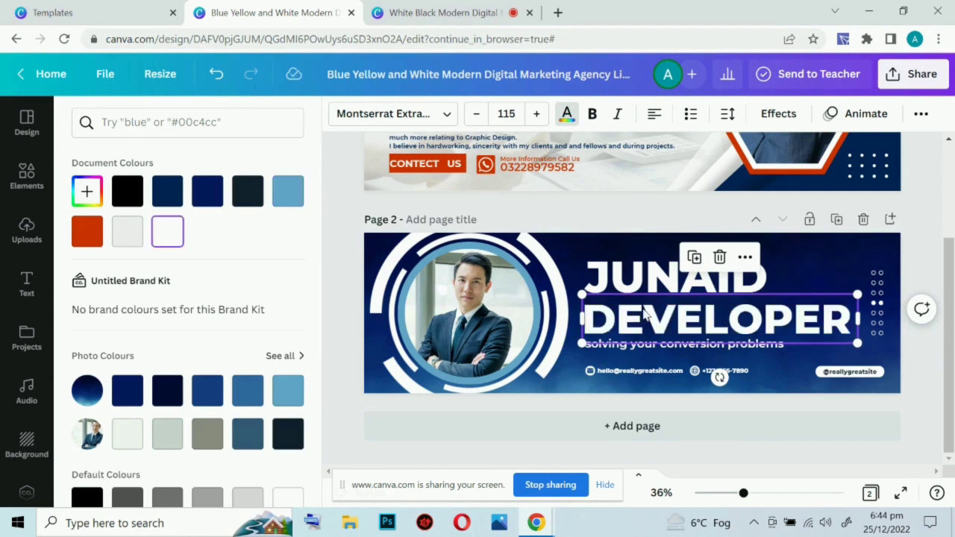
key(Escape)
key(Escape)
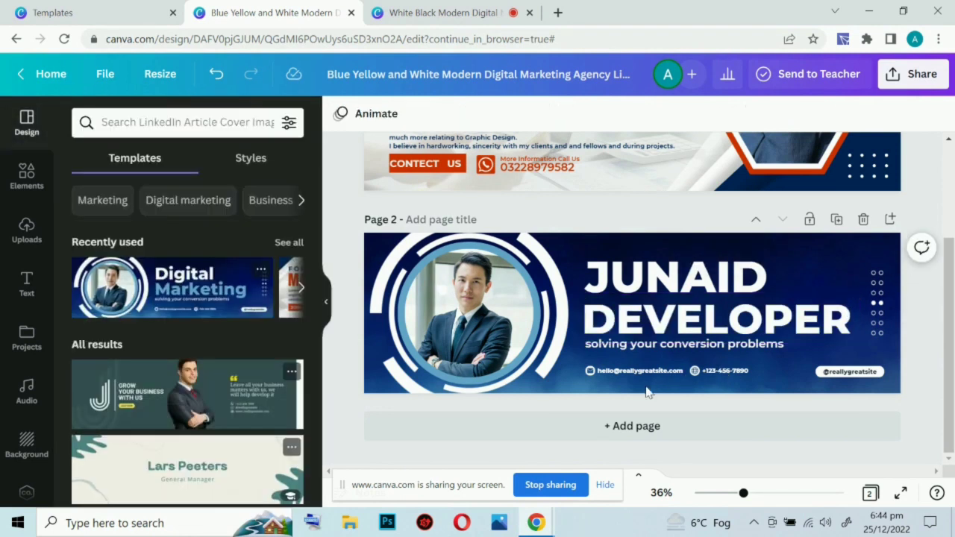
Tighten the box of the tagline "solving your conversion problems", enlarge it to about size 32.3 and realign it under the headline.
click(658, 348)
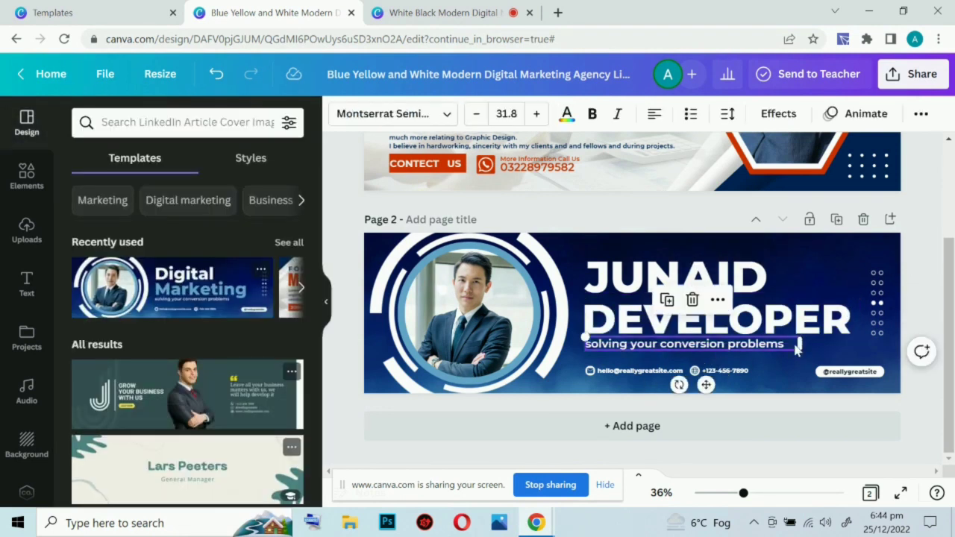
drag(799, 342, 789, 342)
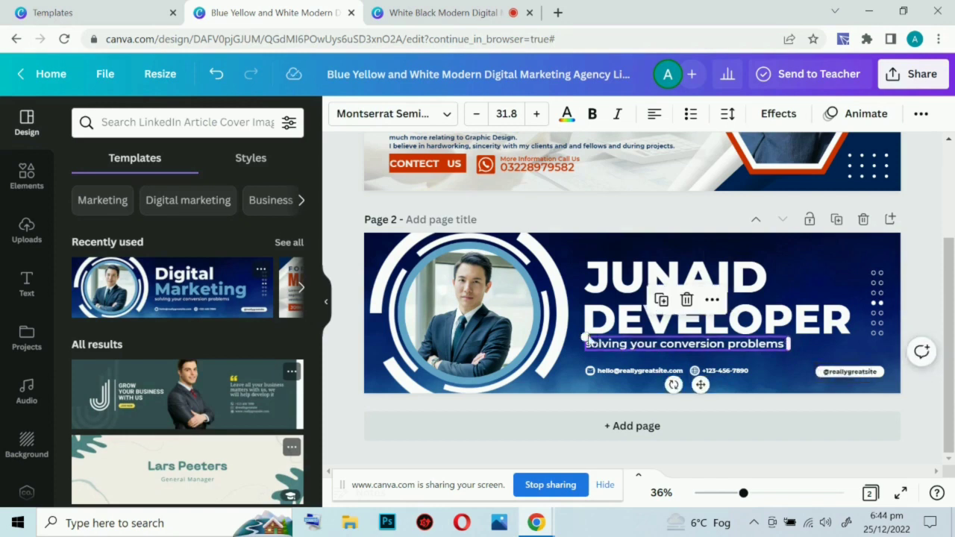
drag(581, 334, 601, 350)
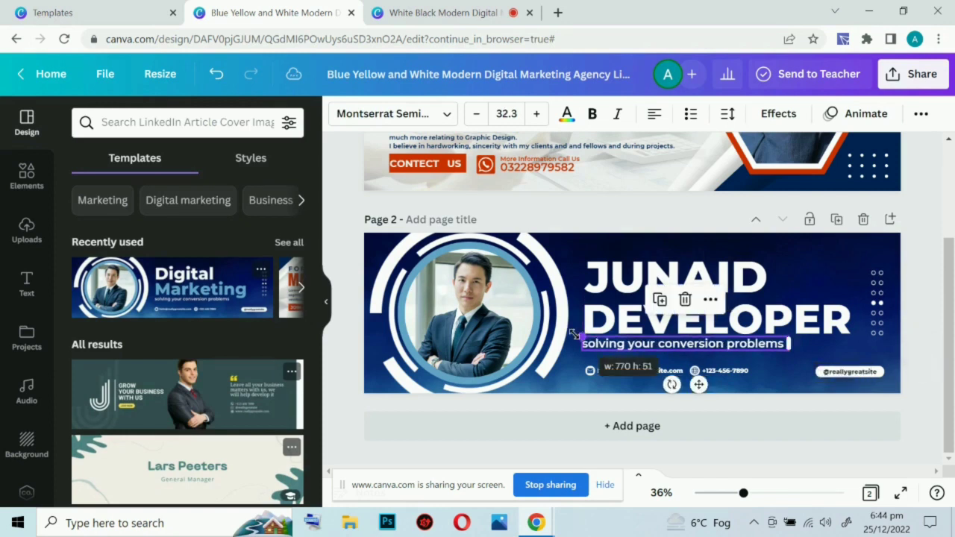
click(713, 397)
drag(713, 397, 707, 392)
click(797, 389)
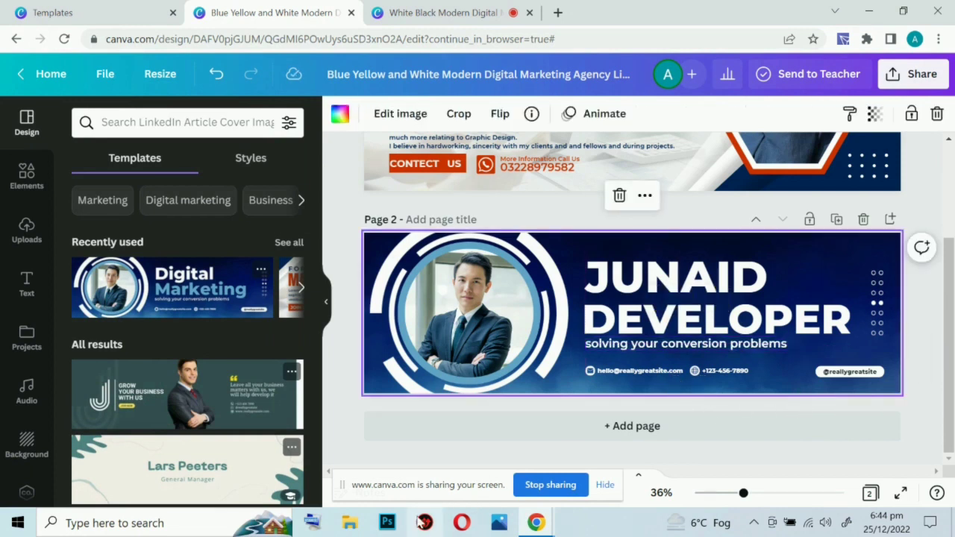
Switch to File Explorer and open the Downloads folder.
click(348, 525)
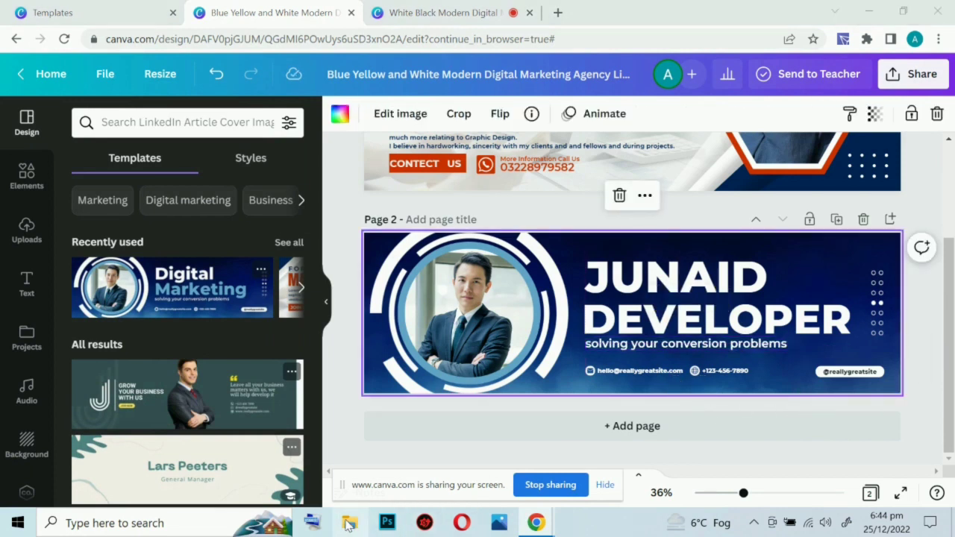
scroll(431, 224, down, 1)
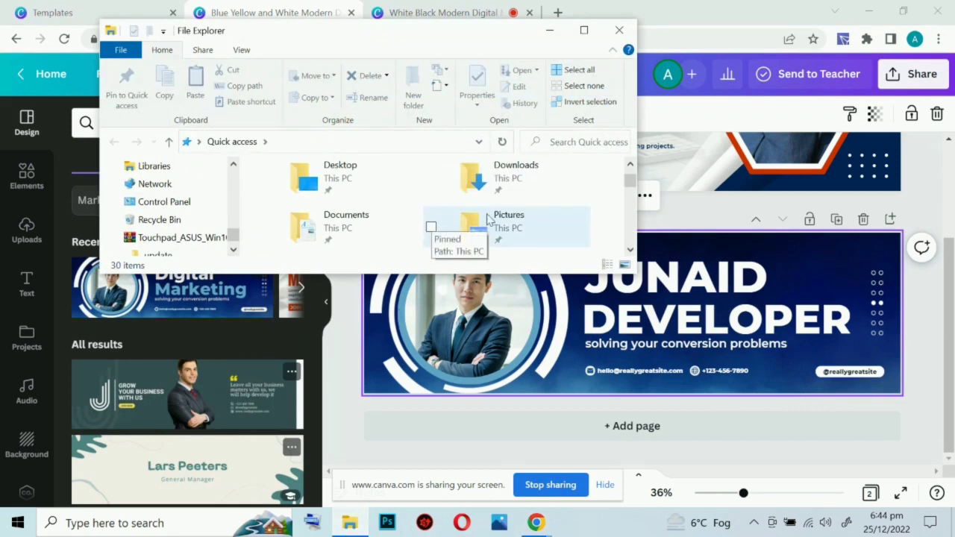
click(502, 184)
double_click(502, 184)
scroll(503, 197, down, 10)
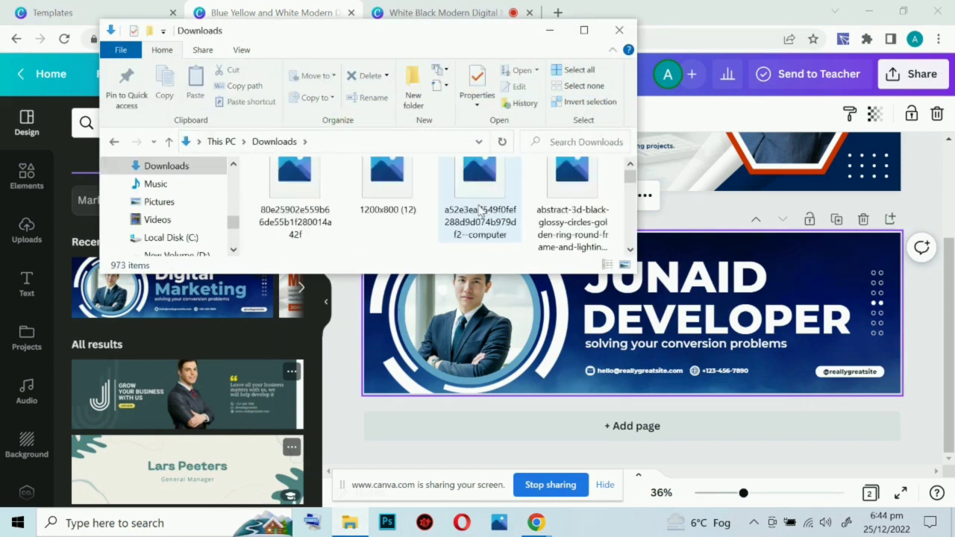
Find the portrait photo of the bearded man in Downloads and add it to page 2 of the cover design.
scroll(504, 200, down, 10)
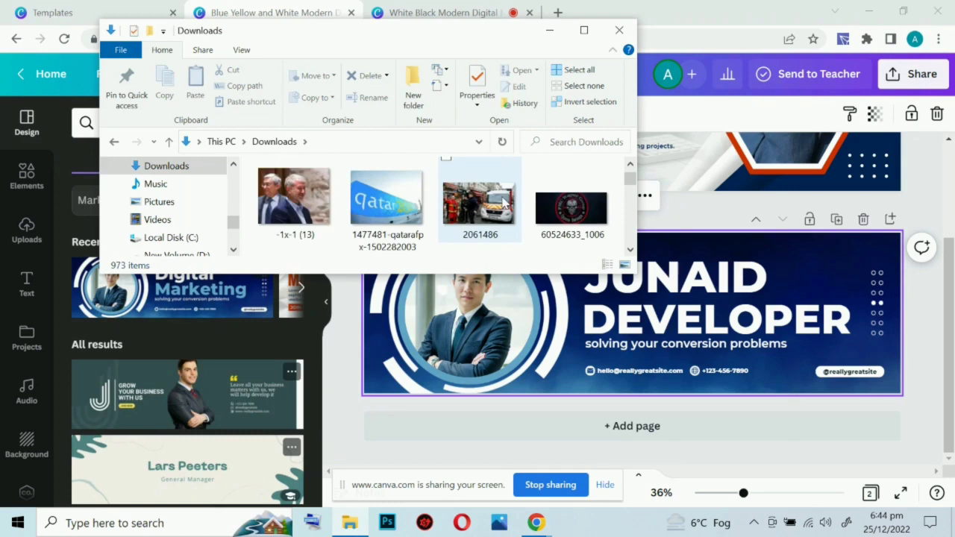
scroll(506, 200, down, 8)
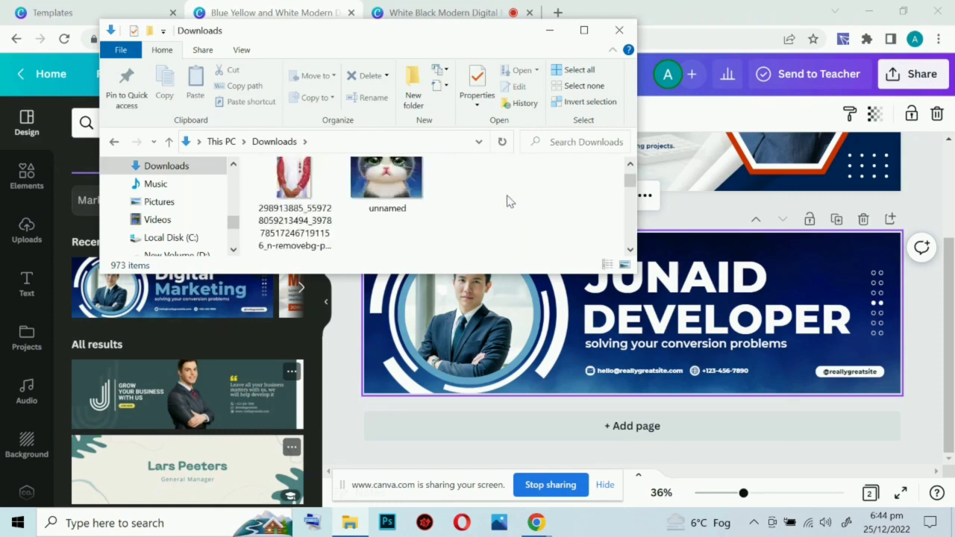
scroll(515, 200, down, 8)
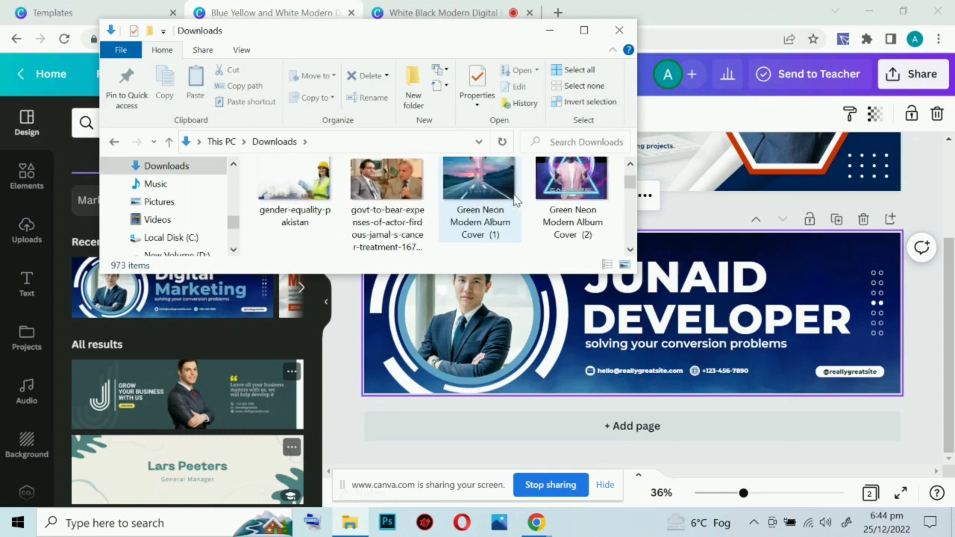
scroll(514, 200, down, 6)
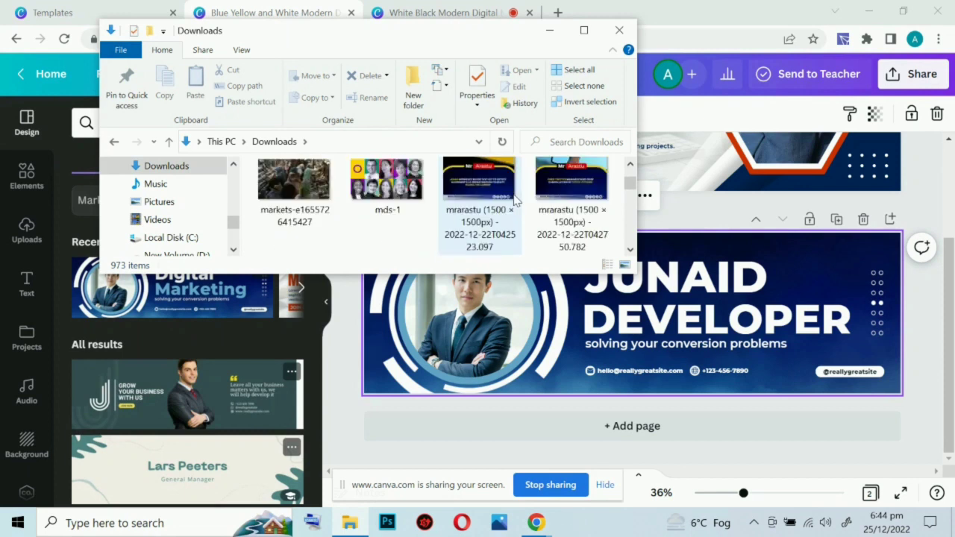
scroll(515, 200, down, 8)
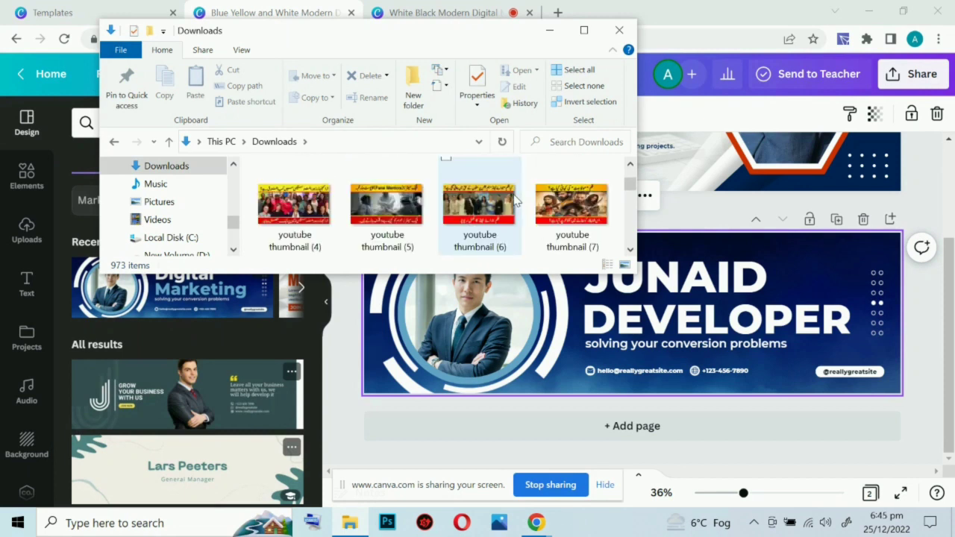
scroll(498, 206, down, 8)
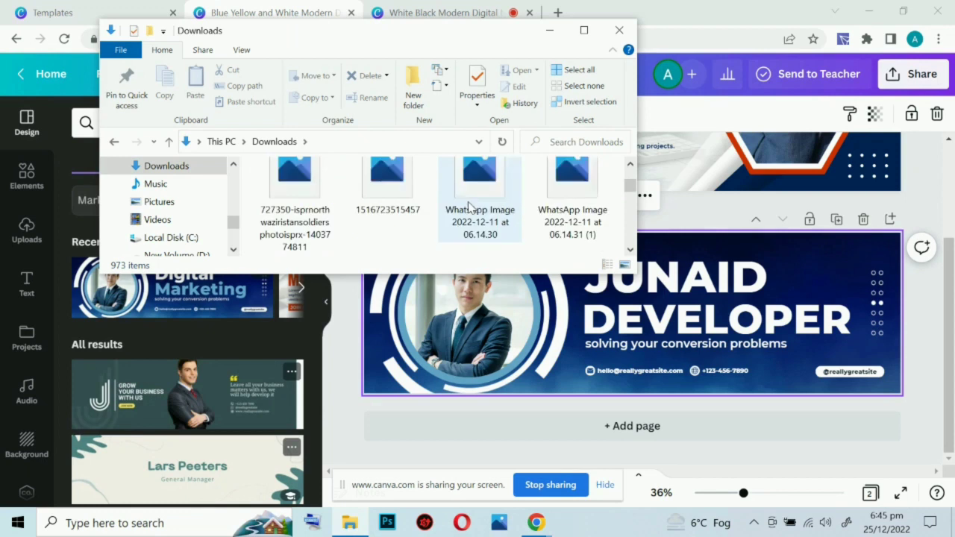
scroll(504, 198, down, 8)
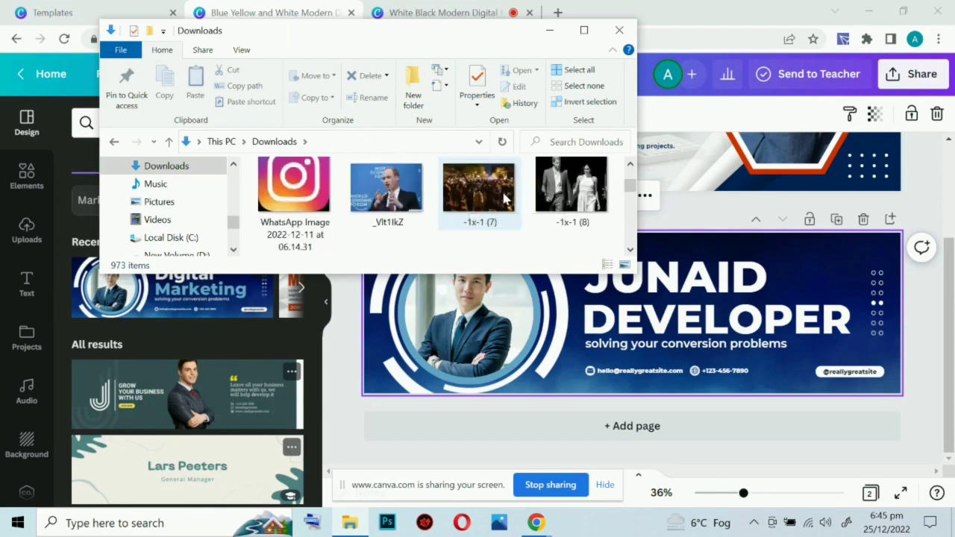
scroll(505, 199, down, 8)
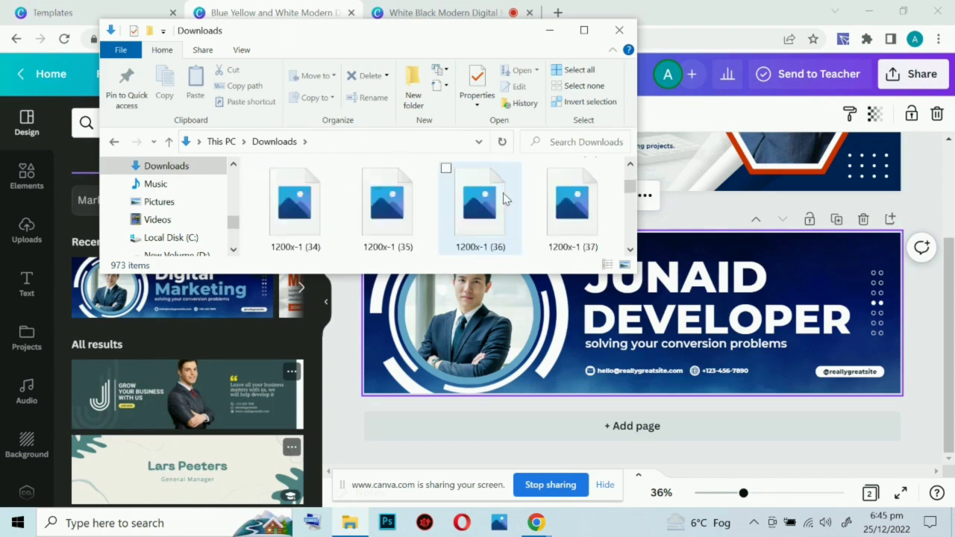
scroll(504, 198, down, 6)
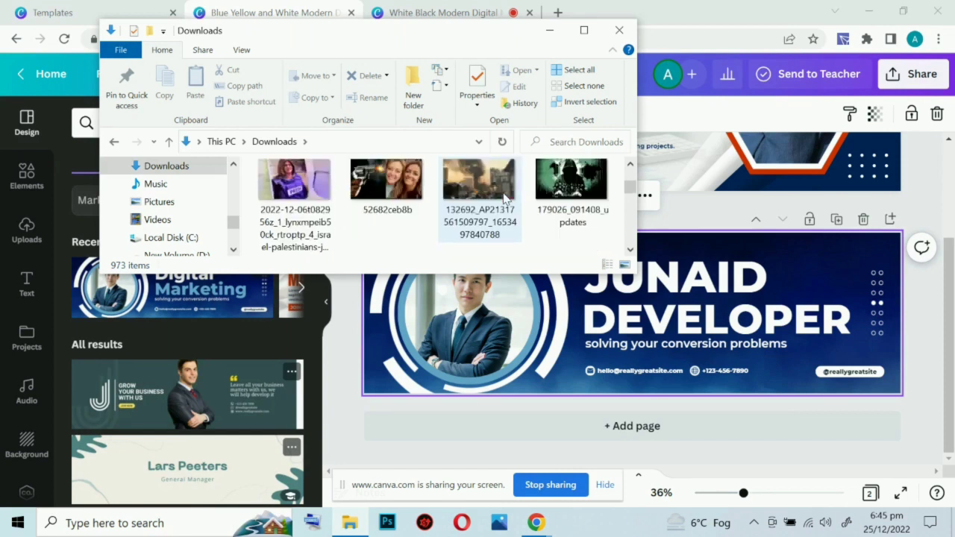
scroll(504, 195, down, 6)
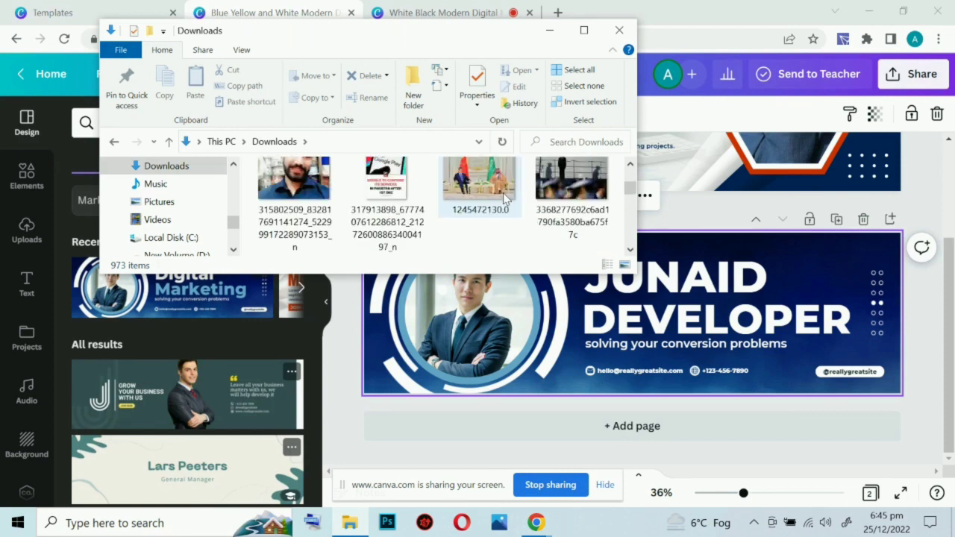
click(329, 176)
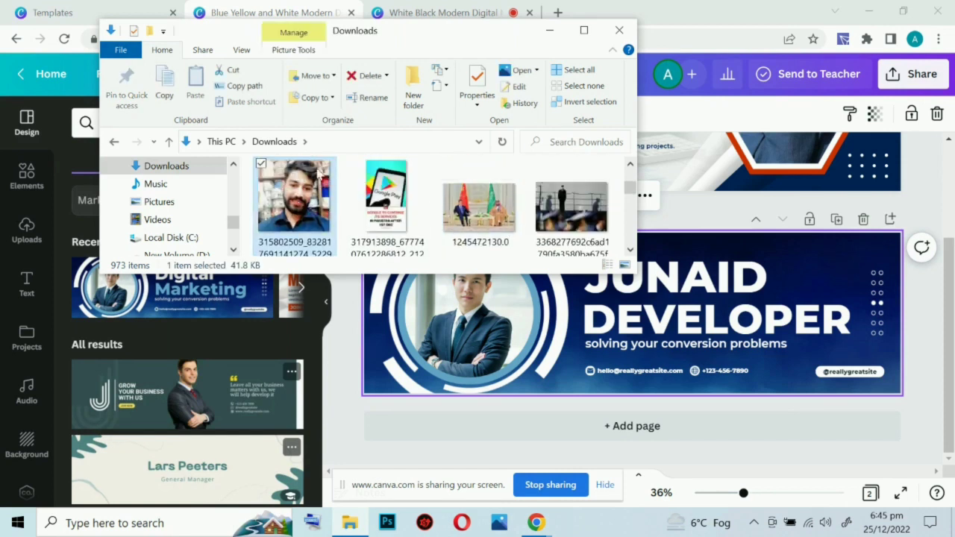
scroll(530, 186, down, 2)
scroll(530, 188, down, 2)
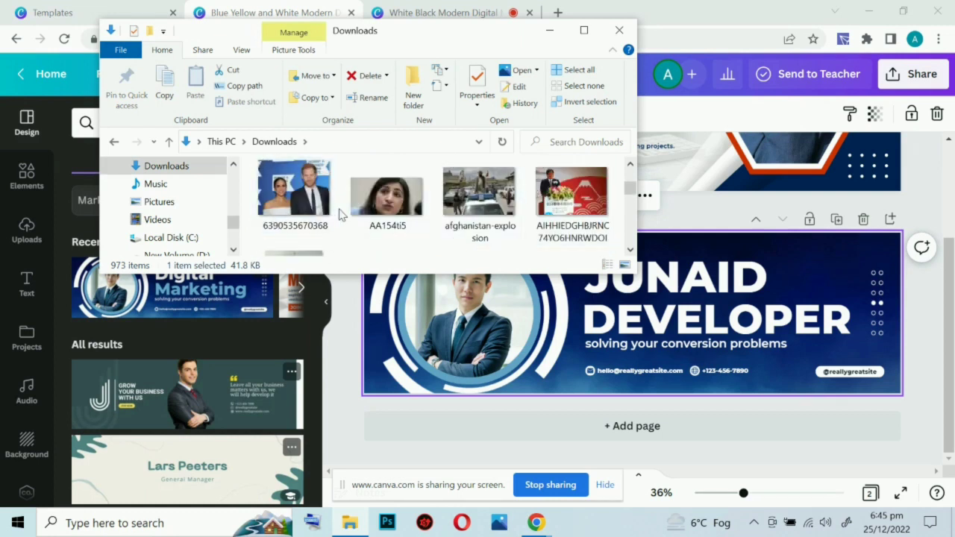
scroll(343, 200, up, 4)
drag(284, 185, 780, 308)
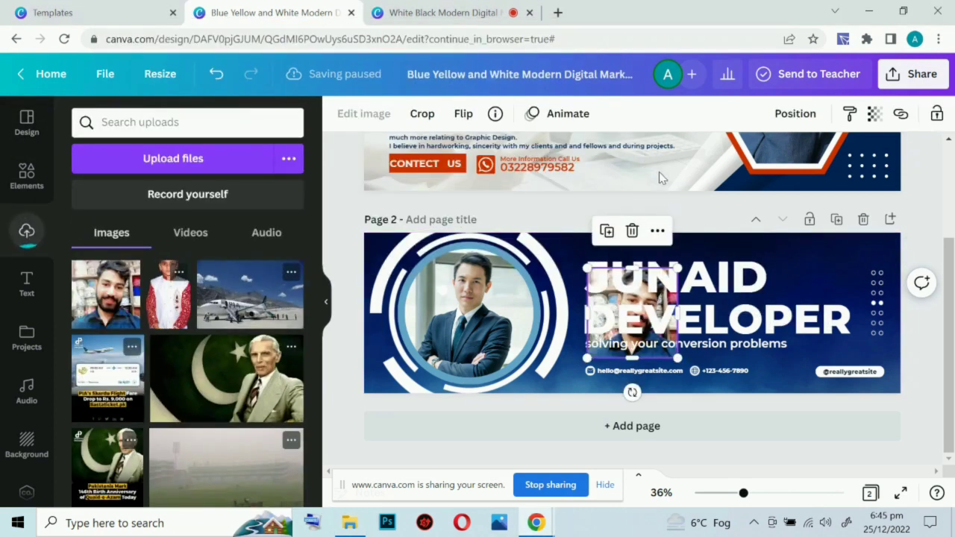
Remove the template's portrait photo from the circular frame on page 2, keeping the empty frame.
click(484, 279)
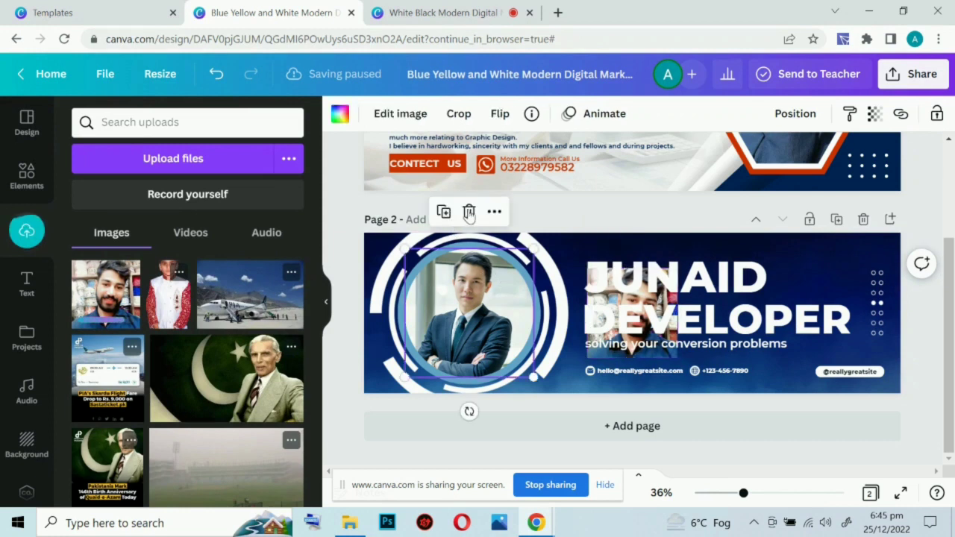
click(469, 212)
click(479, 250)
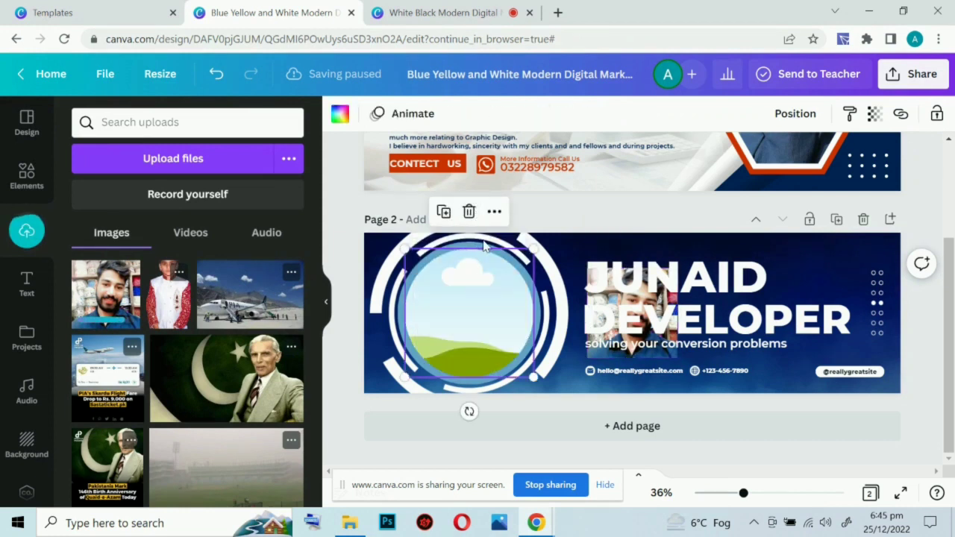
Place the added portrait, lying behind the headline text, into the empty circular frame on page 2.
click(661, 300)
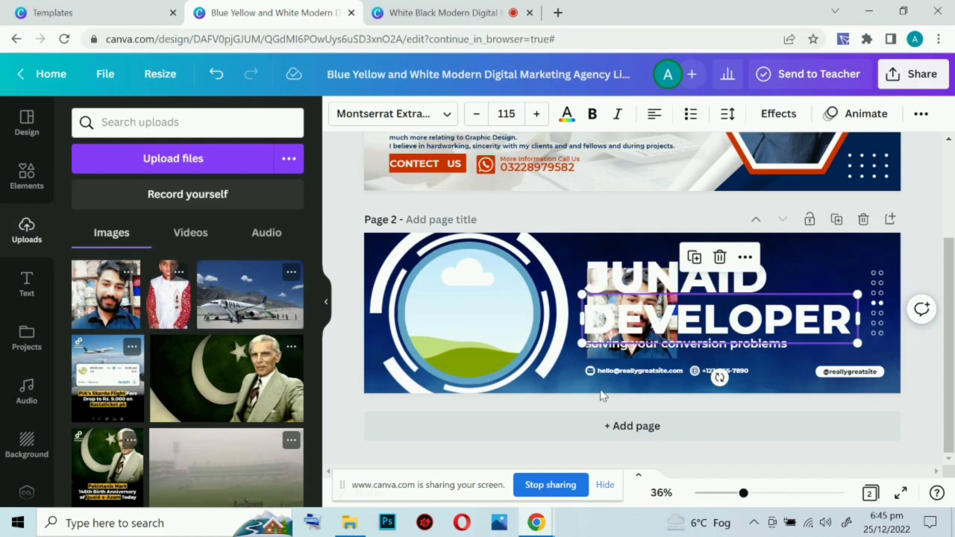
click(594, 355)
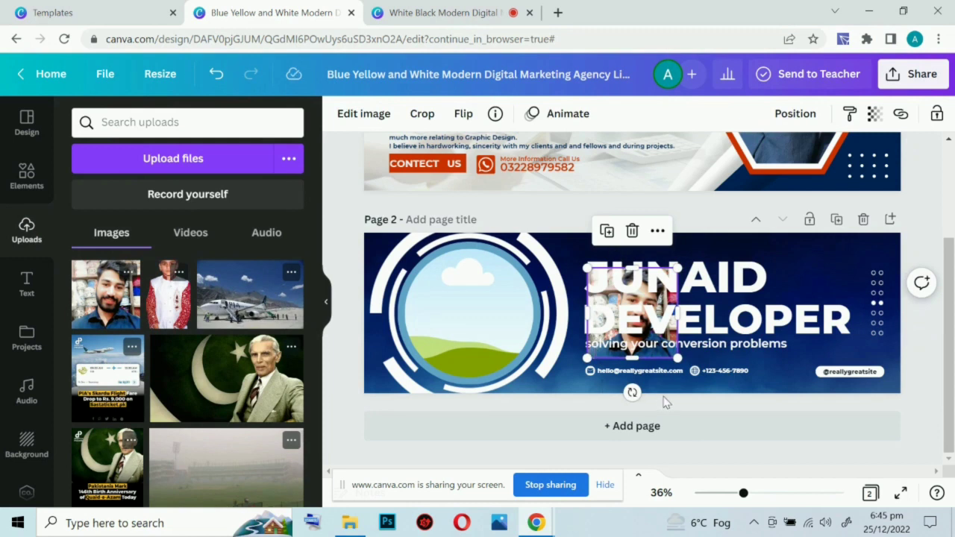
click(762, 329)
drag(762, 328, 470, 313)
Nudge the DEVELOPER headline slightly to the right on page 2 and enlarge the name line above it a little.
click(608, 319)
drag(705, 313, 644, 314)
scroll(772, 296, up, 2)
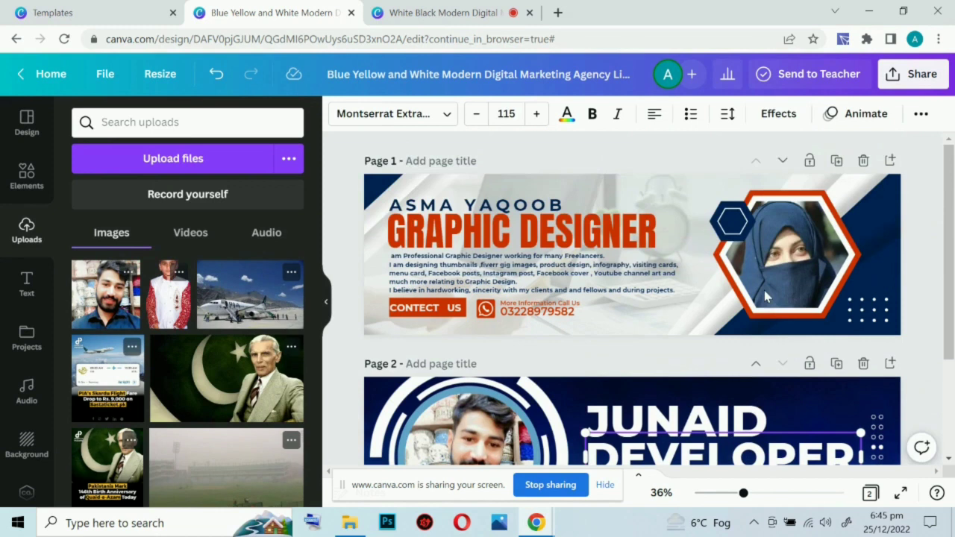
scroll(770, 291, down, 2)
drag(723, 333, 719, 334)
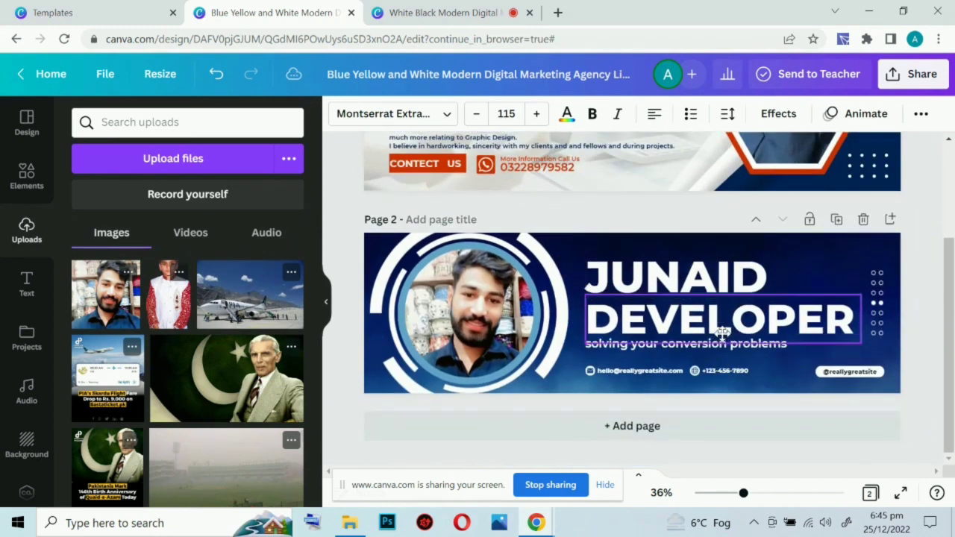
click(791, 269)
drag(855, 306, 862, 309)
click(558, 248)
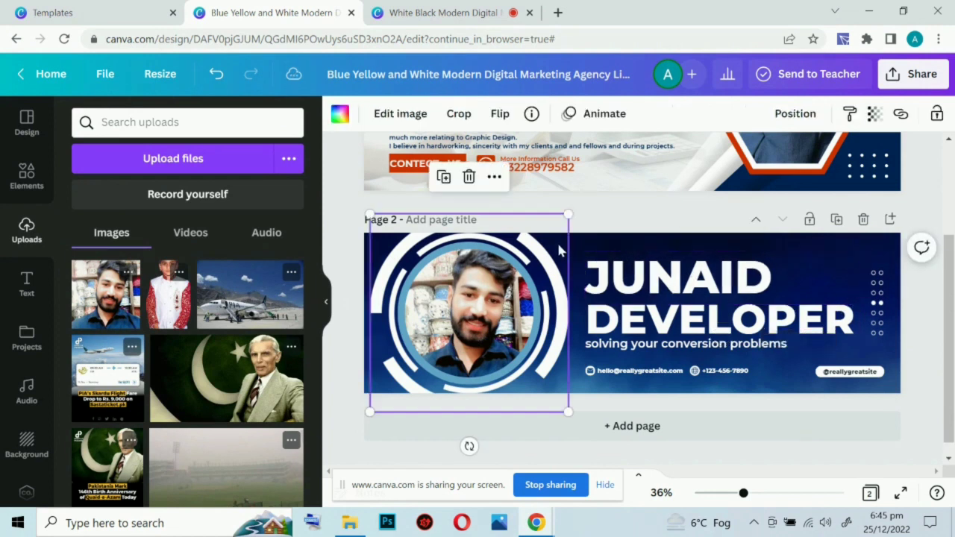
click(752, 383)
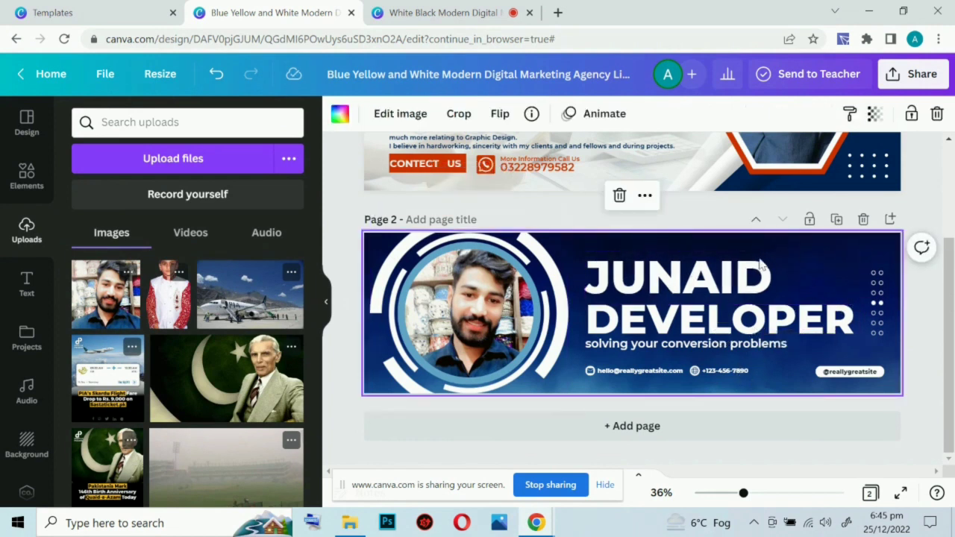
Open the design's download settings and set the file type to JPG.
scroll(760, 261, up, 3)
click(682, 193)
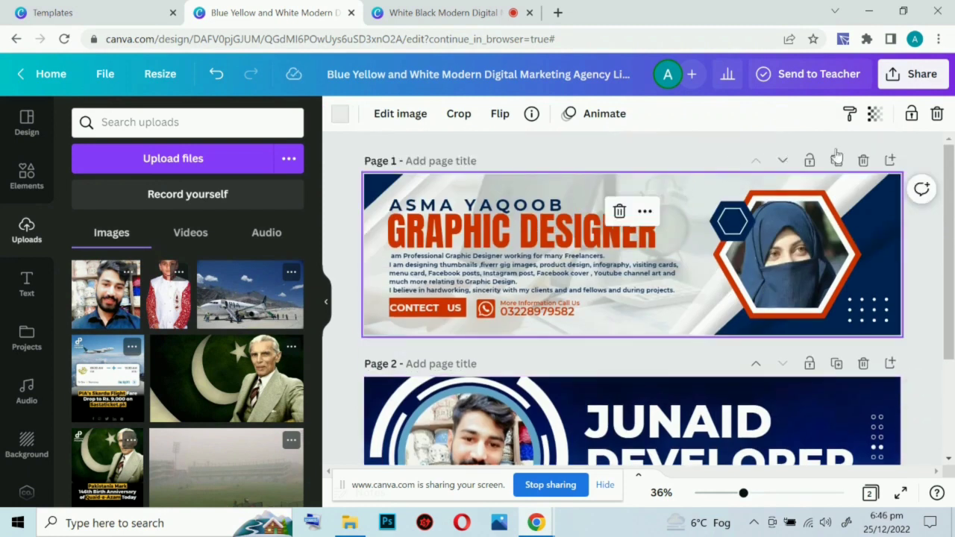
click(931, 81)
scroll(821, 293, down, 2)
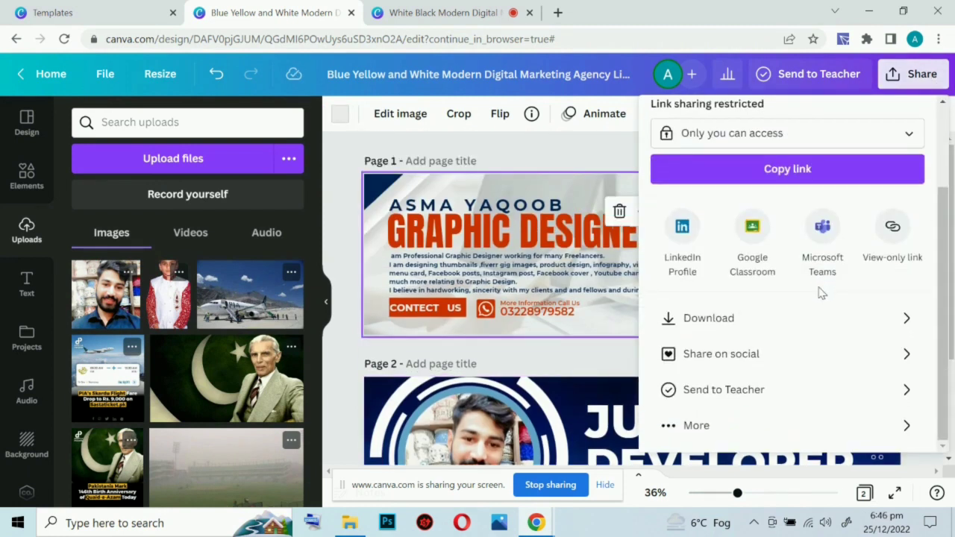
click(740, 320)
click(811, 188)
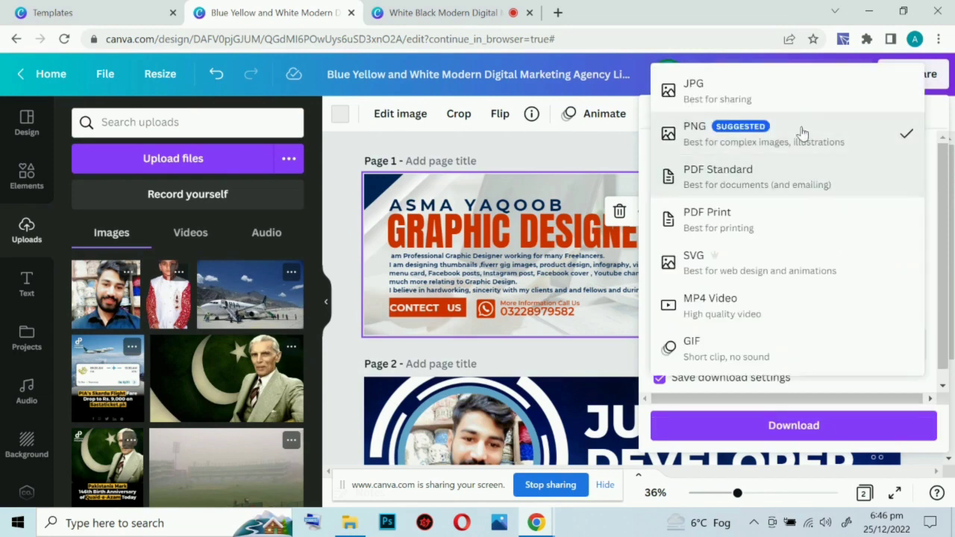
click(799, 87)
Keep both pages (1–2) selected for export, download the design, and start the transfer in the download manager.
scroll(762, 256, down, 1)
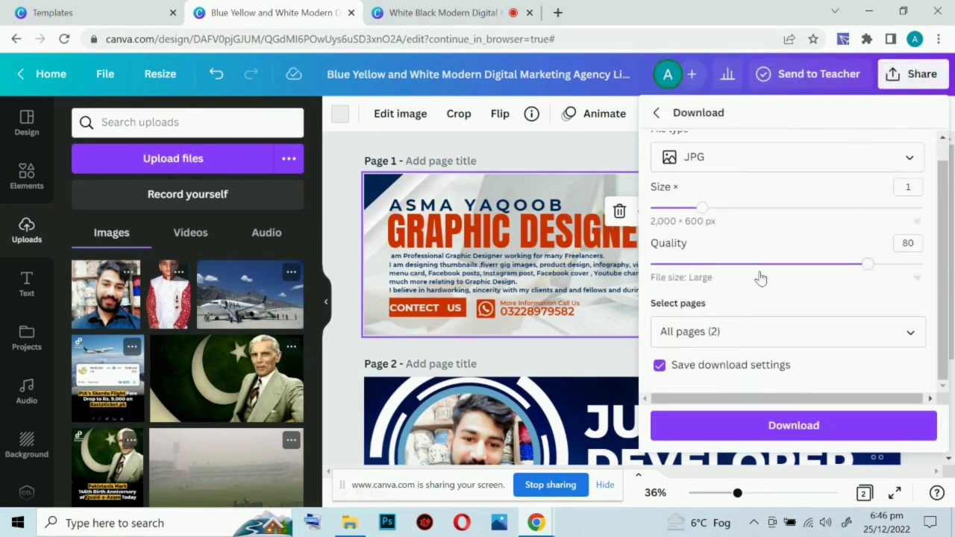
click(754, 330)
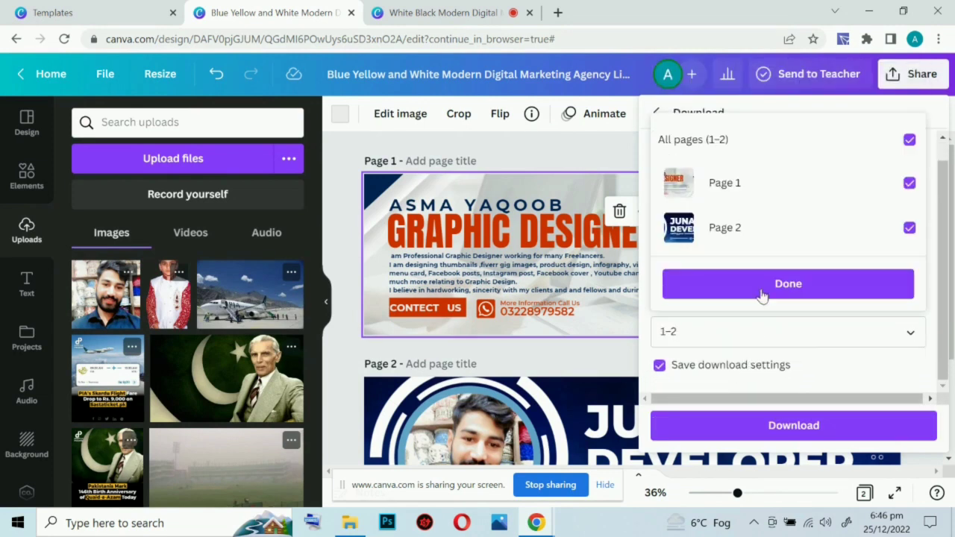
click(780, 290)
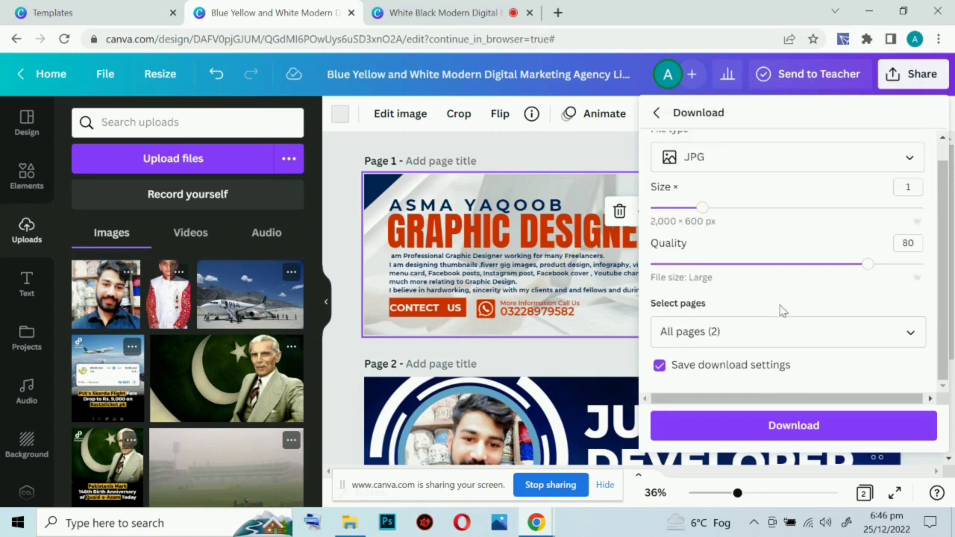
click(773, 424)
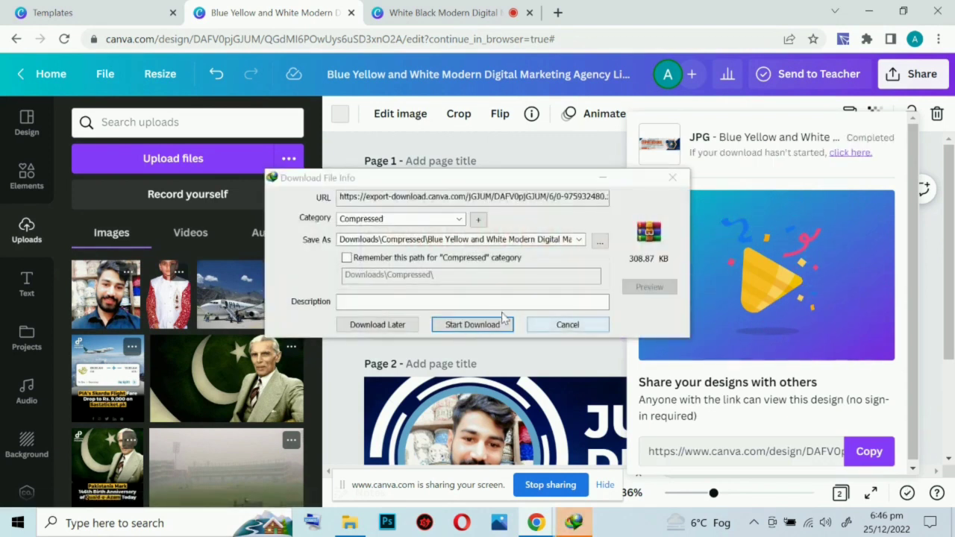
click(459, 326)
Open the downloaded zip archive and check the exported covers, viewing 2.jpg in the image viewer and closing it.
click(359, 303)
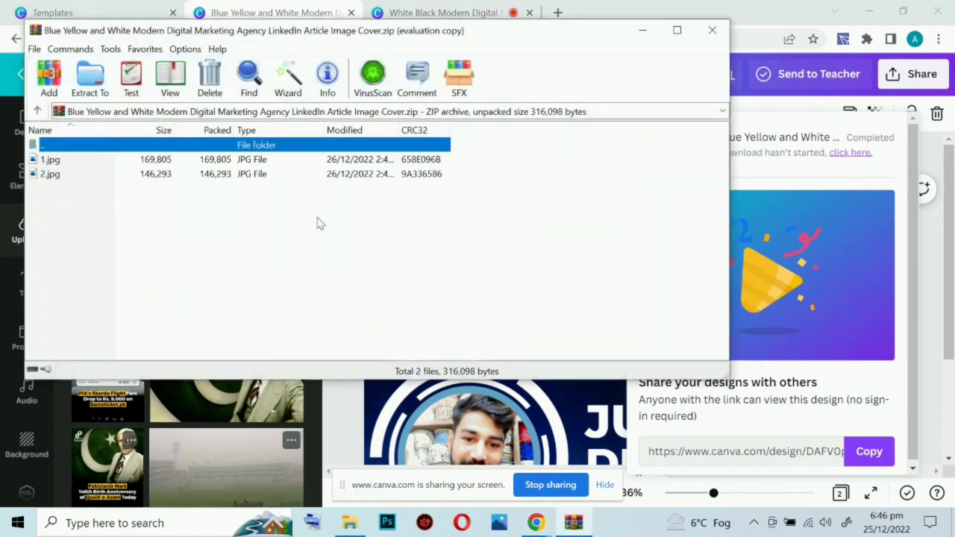
click(258, 160)
click(491, 148)
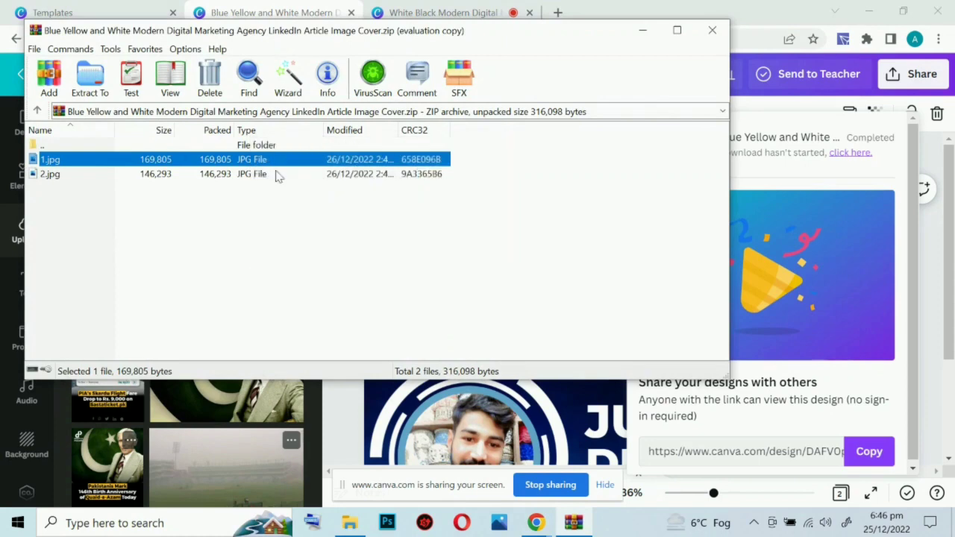
double_click(238, 175)
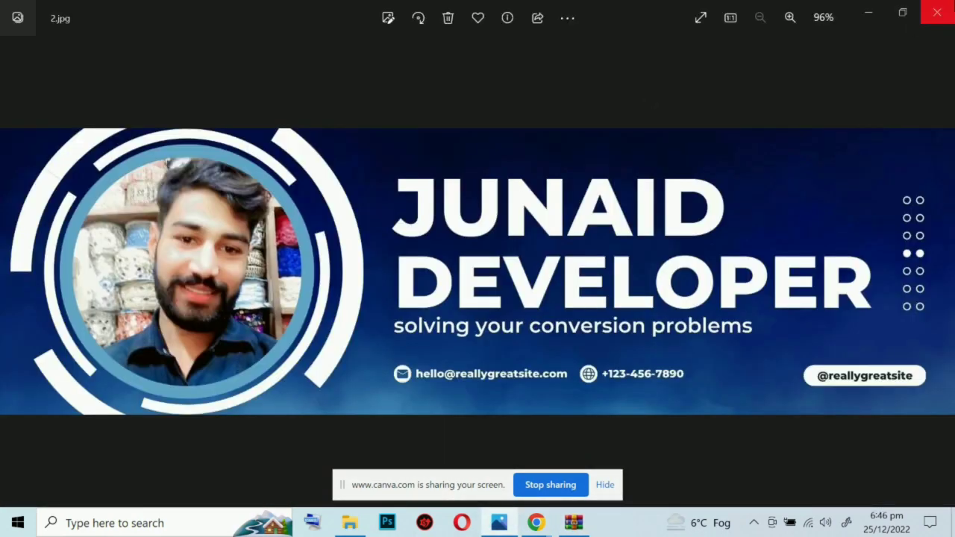
click(937, 12)
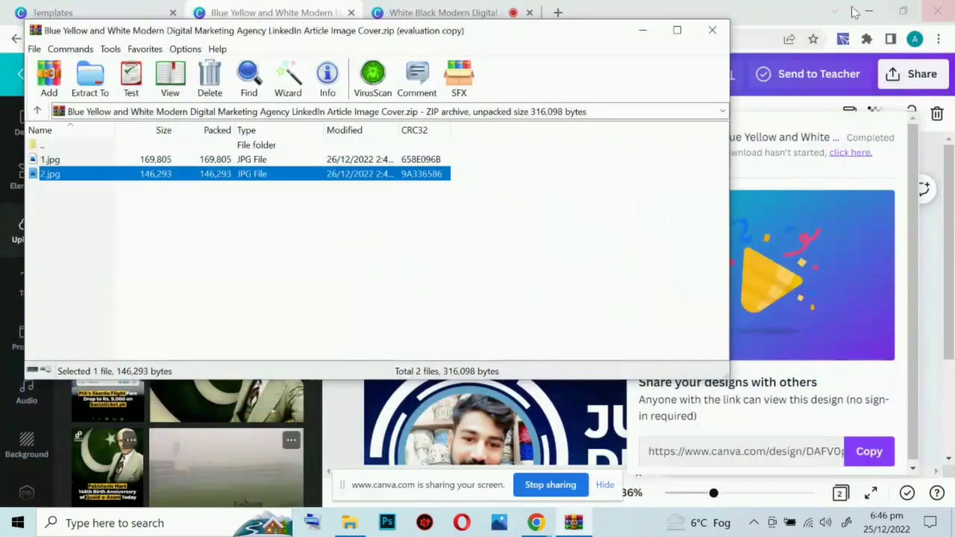